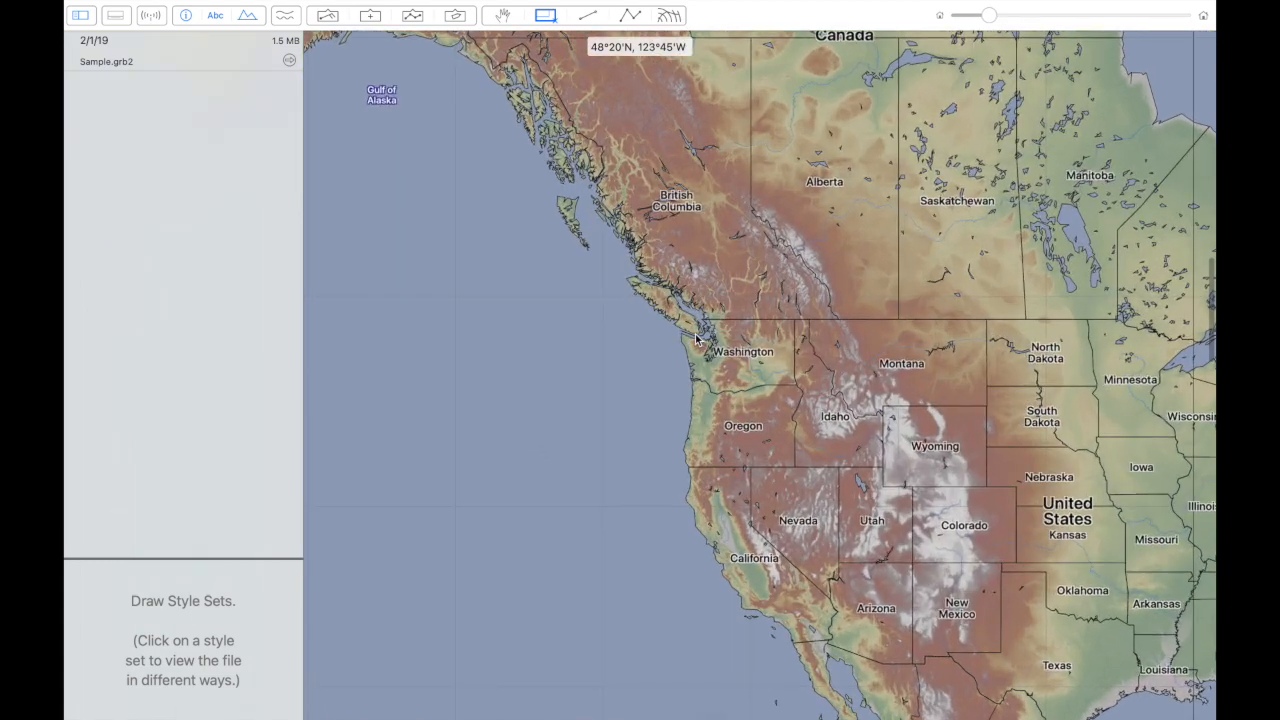
- Examine the terrain map of western Canada, the United States and Mexico at different zoom levels
{"action": "scroll", "coordinate": [697, 340], "scroll_direction": "down", "scroll_amount": 5}
{"action": "scroll", "coordinate": [697, 340], "scroll_direction": "right", "scroll_amount": 5}
{"action": "scroll", "coordinate": [697, 340], "scroll_direction": "up", "scroll_amount": 8}
{"action": "scroll", "coordinate": [697, 340], "scroll_direction": "left", "scroll_amount": 5}
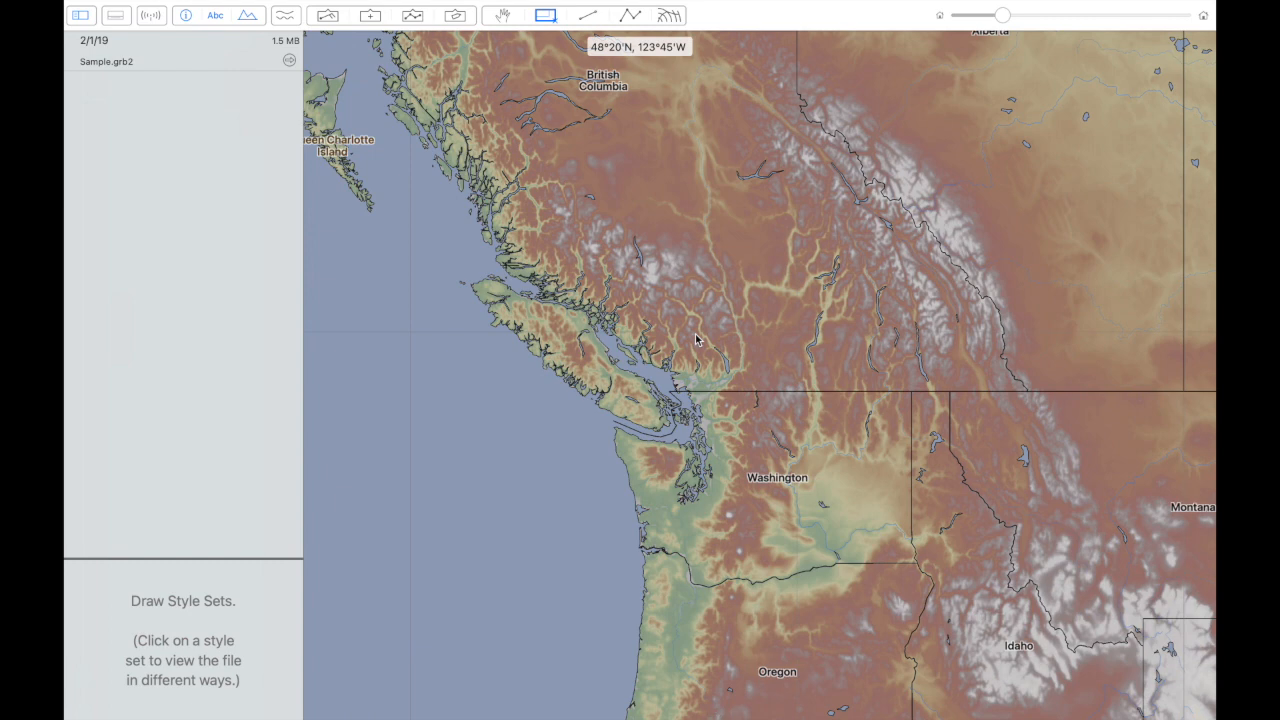
{"action": "scroll", "coordinate": [697, 340], "scroll_direction": "left", "scroll_amount": 2}
{"action": "scroll", "coordinate": [697, 340], "scroll_direction": "down", "scroll_amount": 2}
{"action": "scroll", "coordinate": [697, 340], "scroll_direction": "down", "scroll_amount": 5}
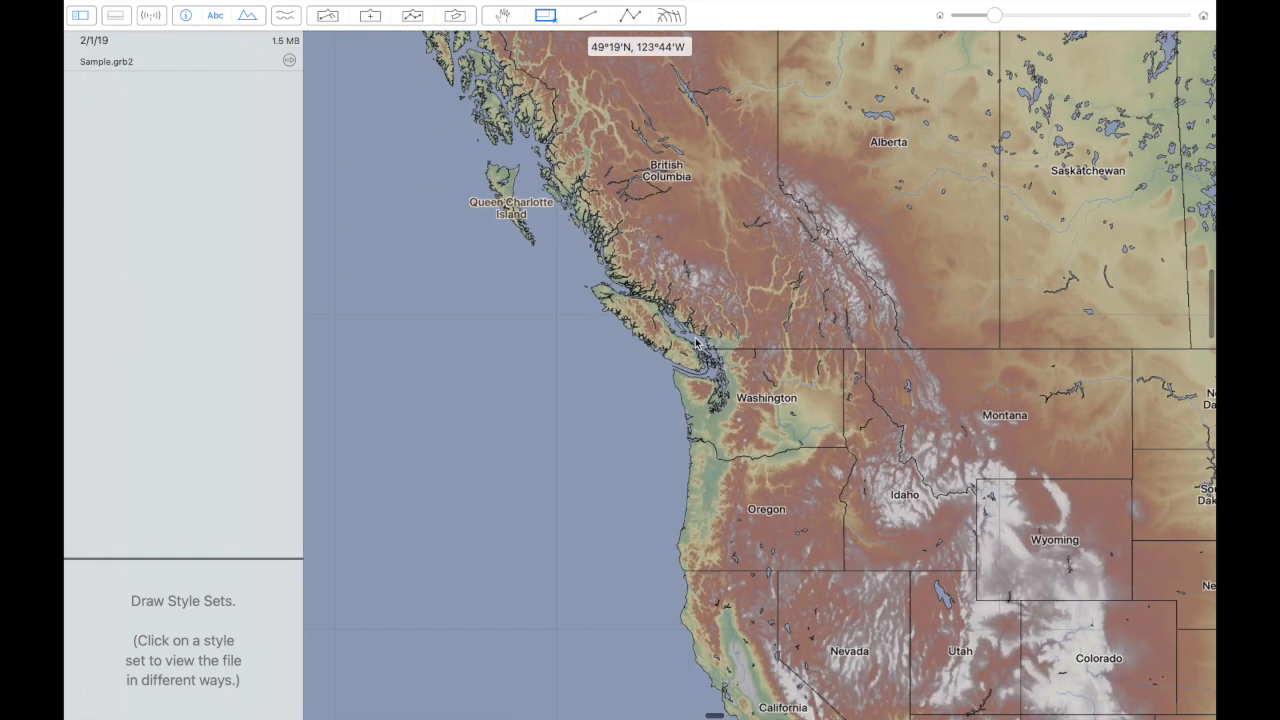
{"action": "scroll", "coordinate": [697, 340], "scroll_direction": "up", "scroll_amount": 5}
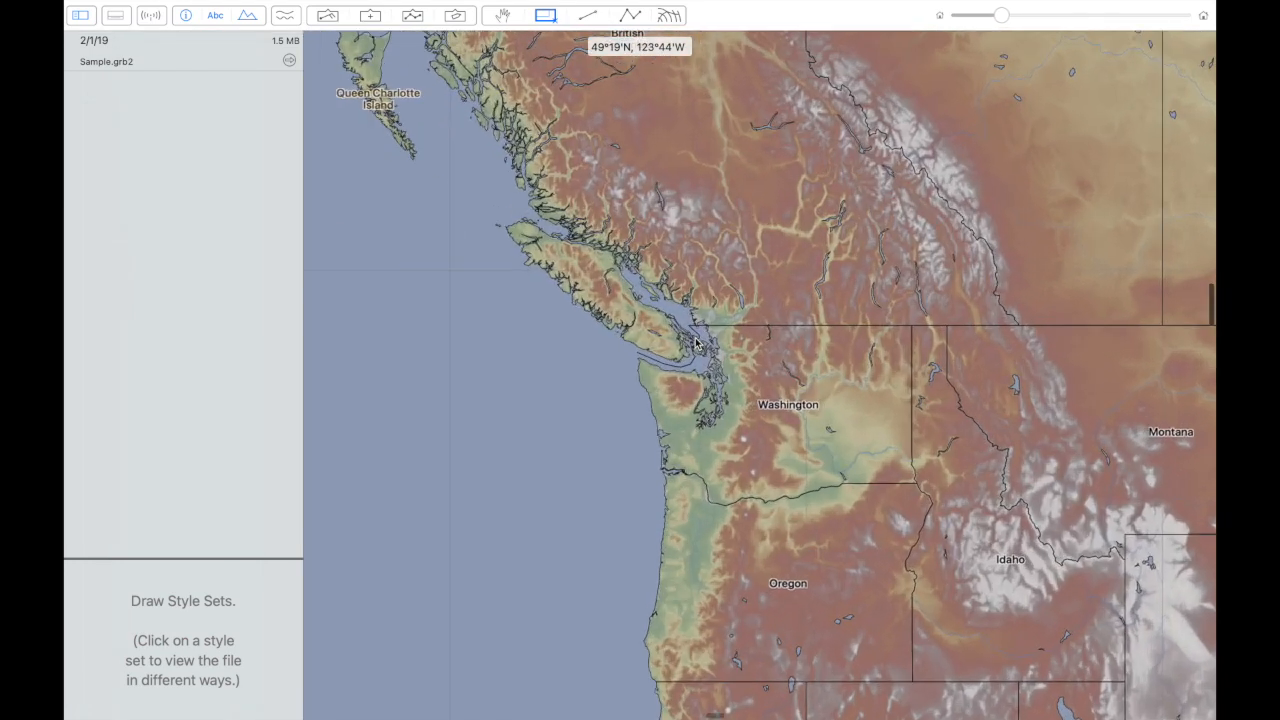
{"action": "scroll", "coordinate": [697, 340], "scroll_direction": "down", "scroll_amount": 3}
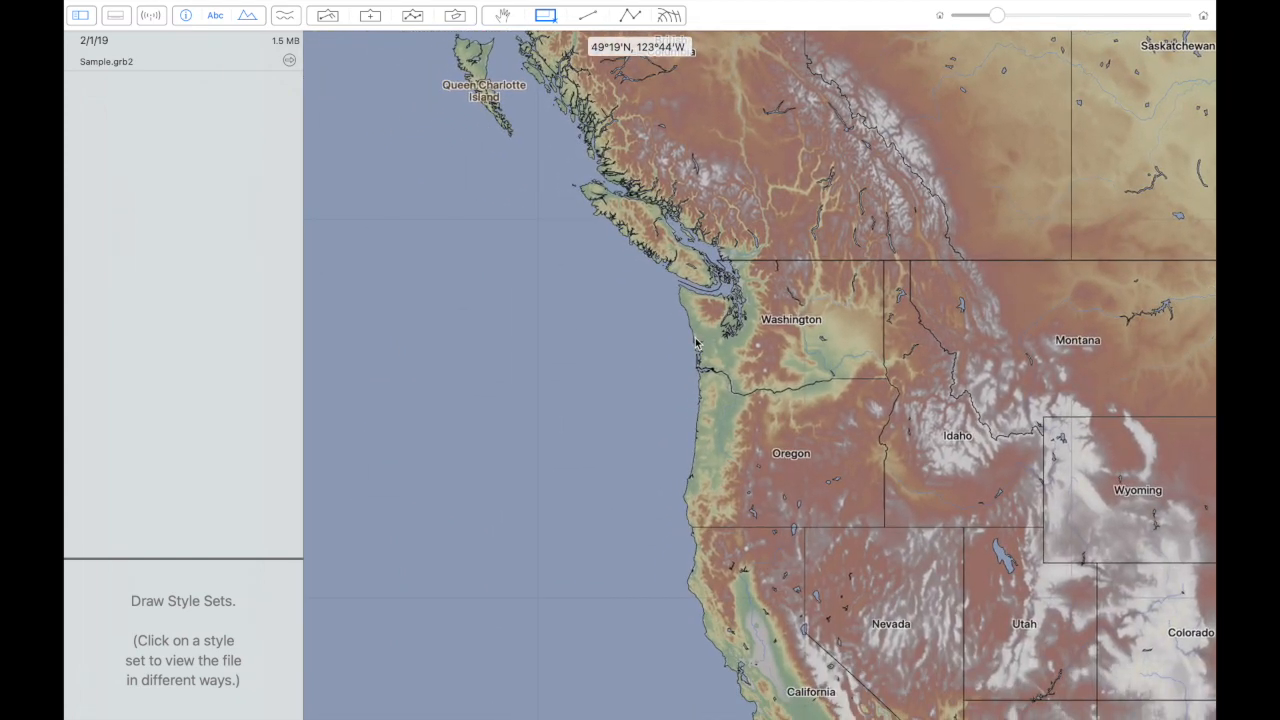
{"action": "scroll", "coordinate": [697, 343], "scroll_direction": "right", "scroll_amount": 5}
{"action": "scroll", "coordinate": [697, 343], "scroll_direction": "up", "scroll_amount": 2}
{"action": "scroll", "coordinate": [697, 343], "scroll_direction": "left", "scroll_amount": 4}
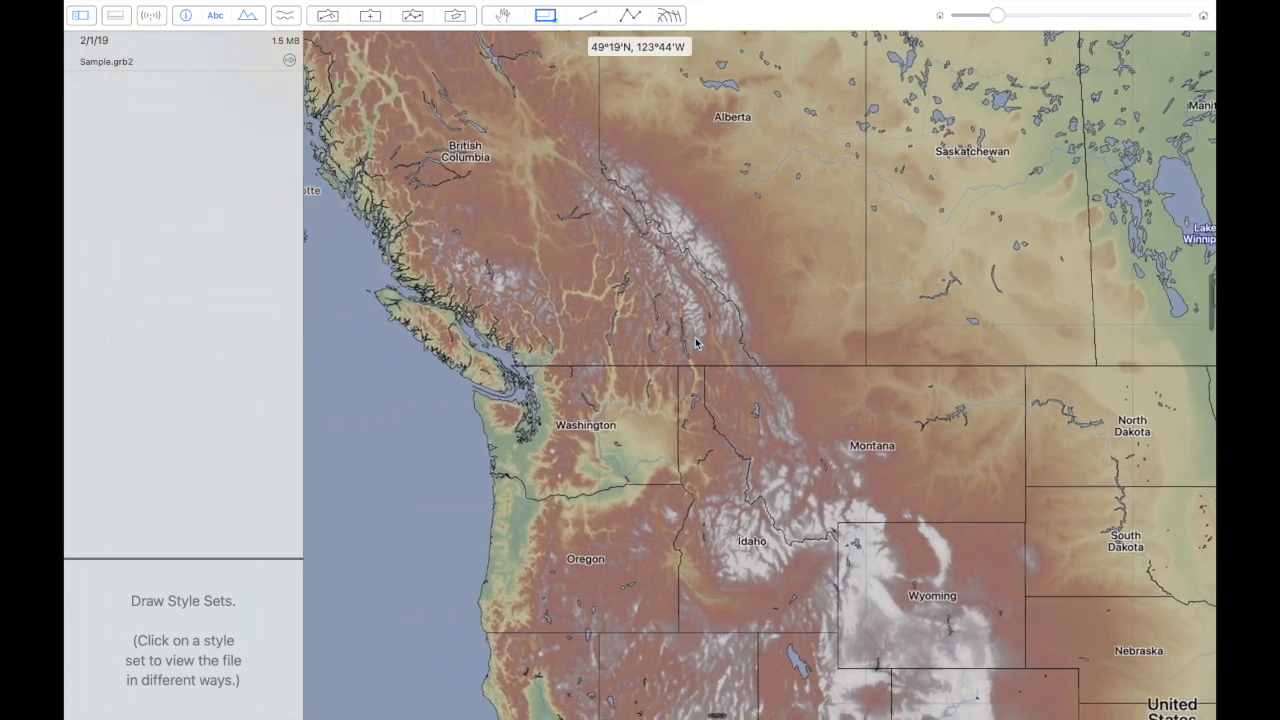
{"action": "scroll", "coordinate": [695, 341], "scroll_direction": "down", "scroll_amount": 3}
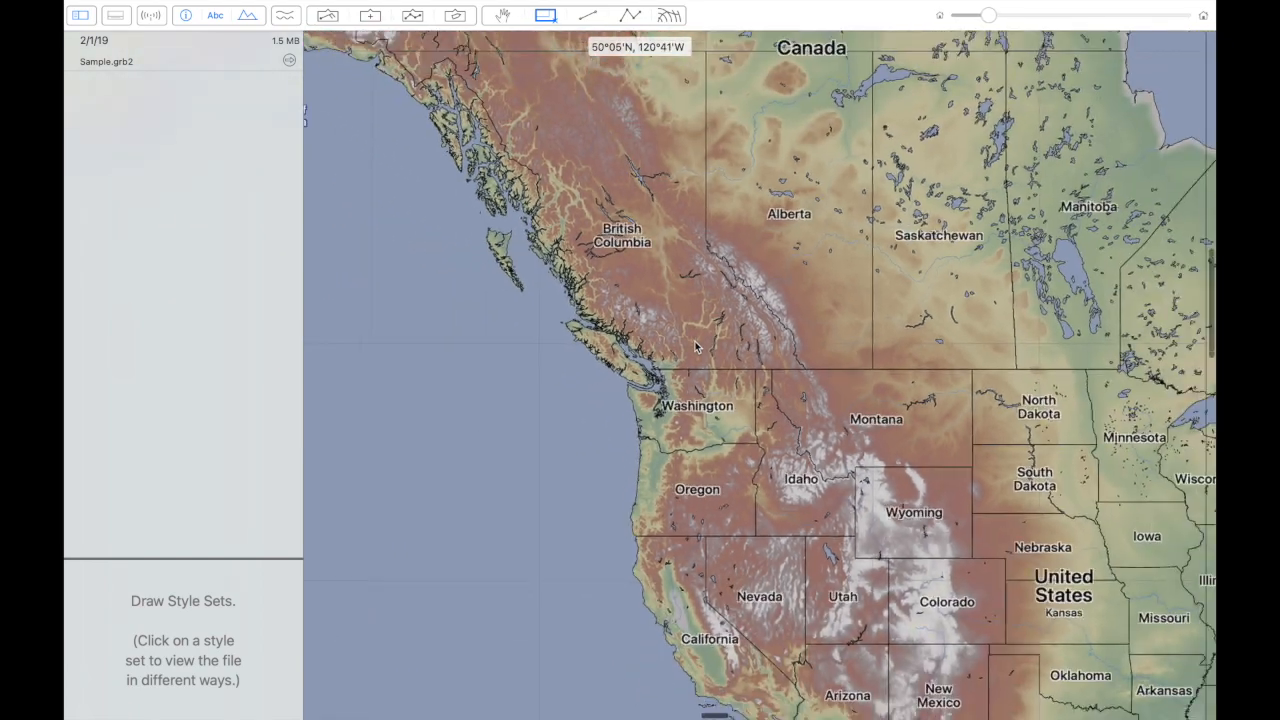
{"action": "scroll", "coordinate": [695, 345], "scroll_direction": "right", "scroll_amount": 5}
{"action": "scroll", "coordinate": [695, 345], "scroll_direction": "down", "scroll_amount": 3}
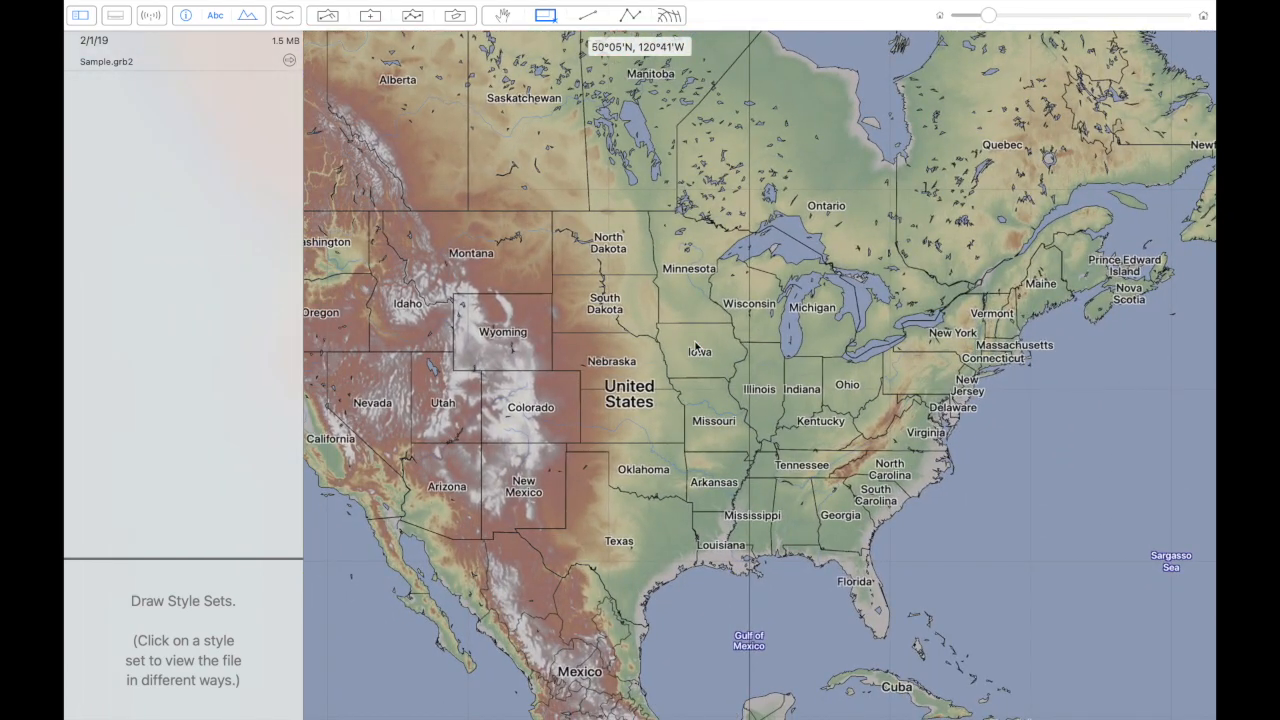
{"action": "scroll", "coordinate": [697, 345], "scroll_direction": "right", "scroll_amount": 5}
{"action": "scroll", "coordinate": [697, 345], "scroll_direction": "up", "scroll_amount": 2}
{"action": "scroll", "coordinate": [695, 345], "scroll_direction": "down", "scroll_amount": 3}
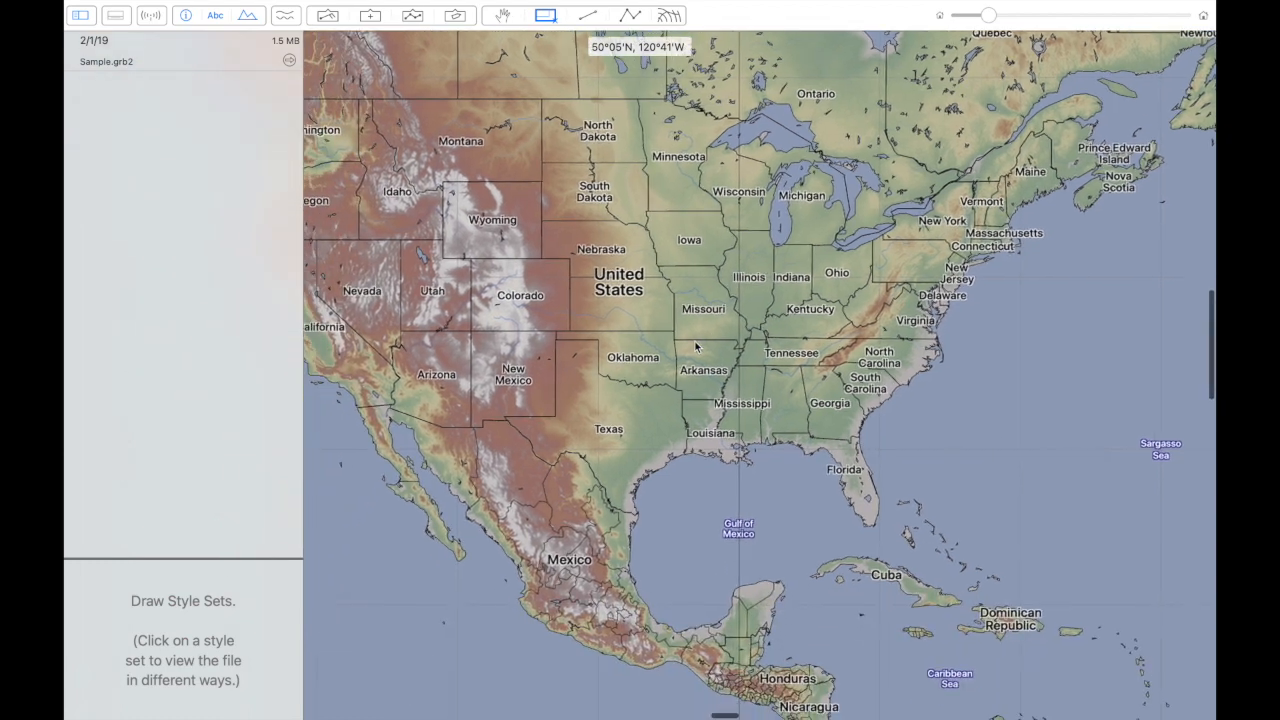
- Frame the map on the North Pacific so that it spans from Hawaii to the US West Coast
{"action": "scroll", "coordinate": [695, 345], "scroll_direction": "left", "scroll_amount": 15}
{"action": "scroll", "coordinate": [695, 341], "scroll_direction": "left", "scroll_amount": 10}
{"action": "scroll", "coordinate": [695, 341], "scroll_direction": "up", "scroll_amount": 3}
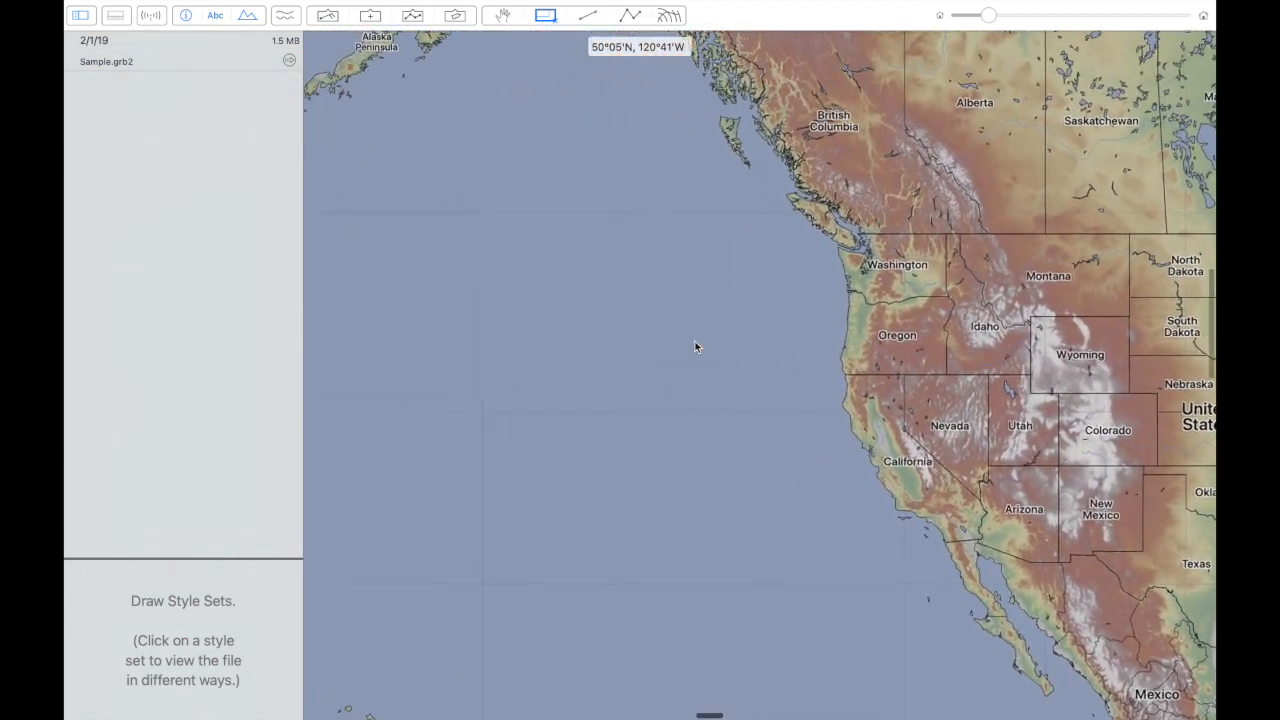
{"action": "scroll", "coordinate": [662, 335], "scroll_direction": "left", "scroll_amount": 3}
{"action": "scroll", "coordinate": [662, 340], "scroll_direction": "left", "scroll_amount": 4}
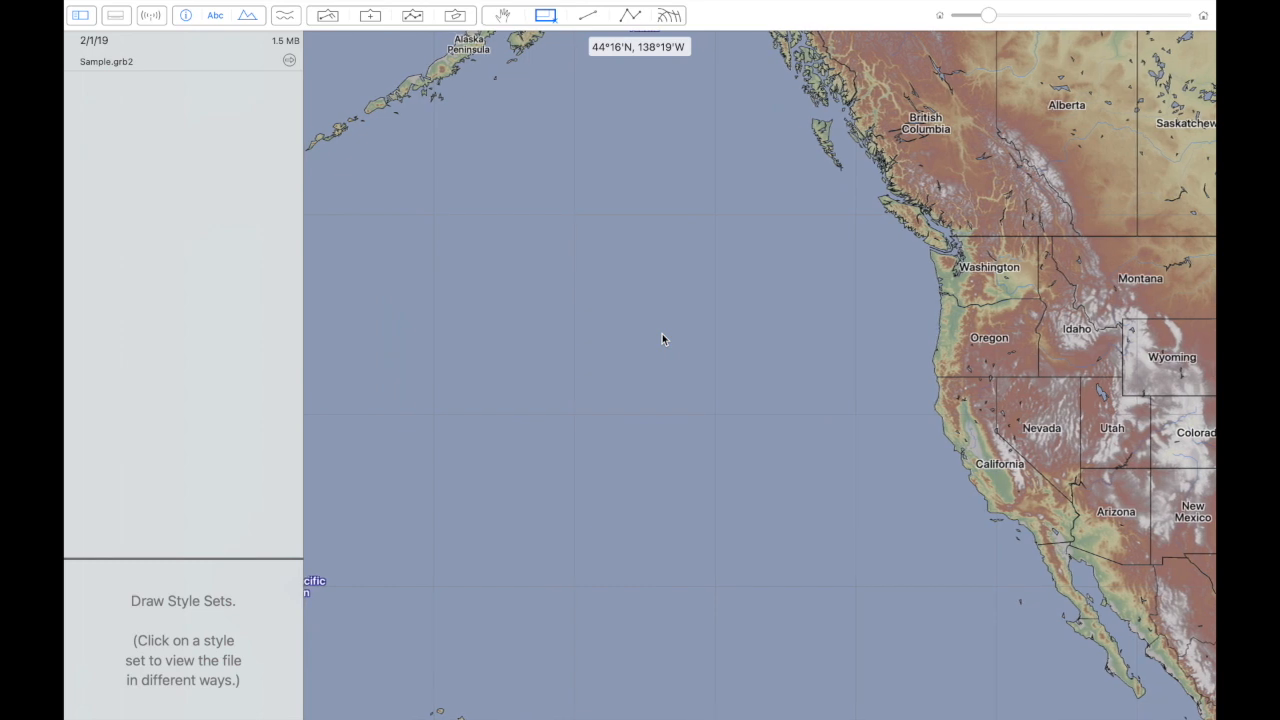
{"action": "scroll", "coordinate": [662, 338], "scroll_direction": "left", "scroll_amount": 2}
{"action": "scroll", "coordinate": [662, 338], "scroll_direction": "down", "scroll_amount": 5}
{"action": "scroll", "coordinate": [662, 338], "scroll_direction": "left", "scroll_amount": 4}
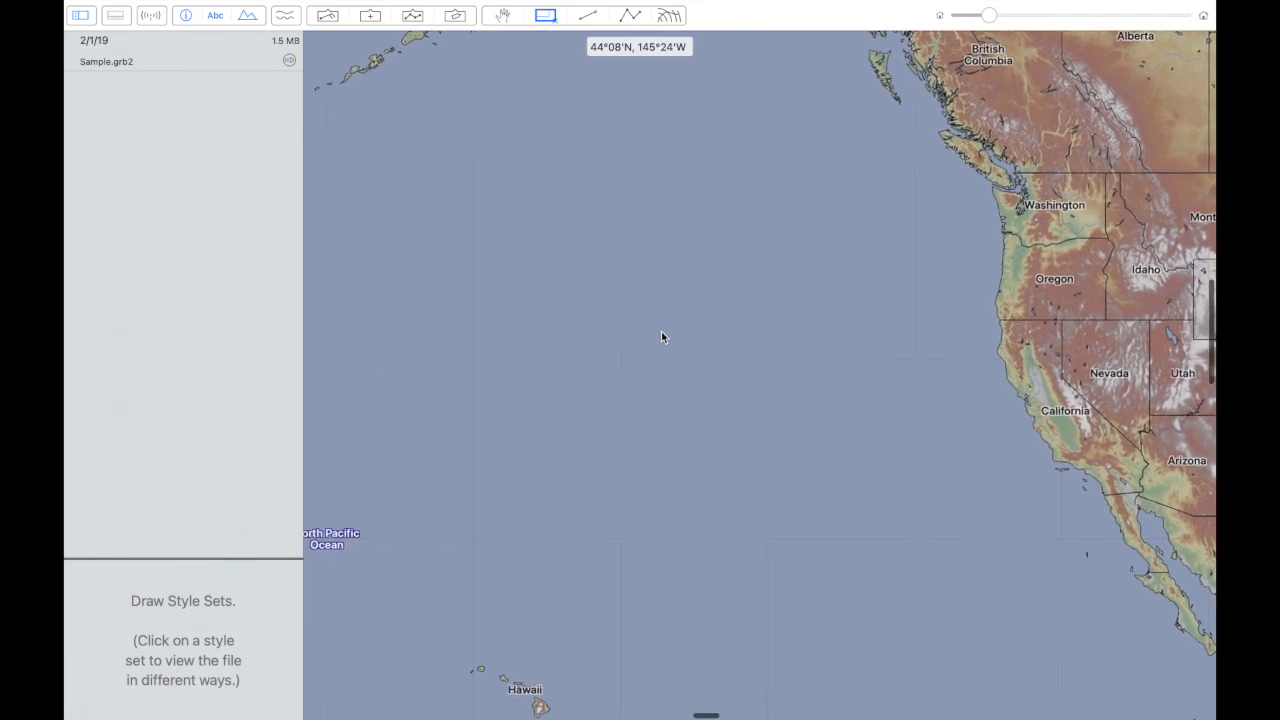
{"action": "scroll", "coordinate": [661, 337], "scroll_direction": "down", "scroll_amount": 5}
{"action": "scroll", "coordinate": [661, 337], "scroll_direction": "left", "scroll_amount": 4}
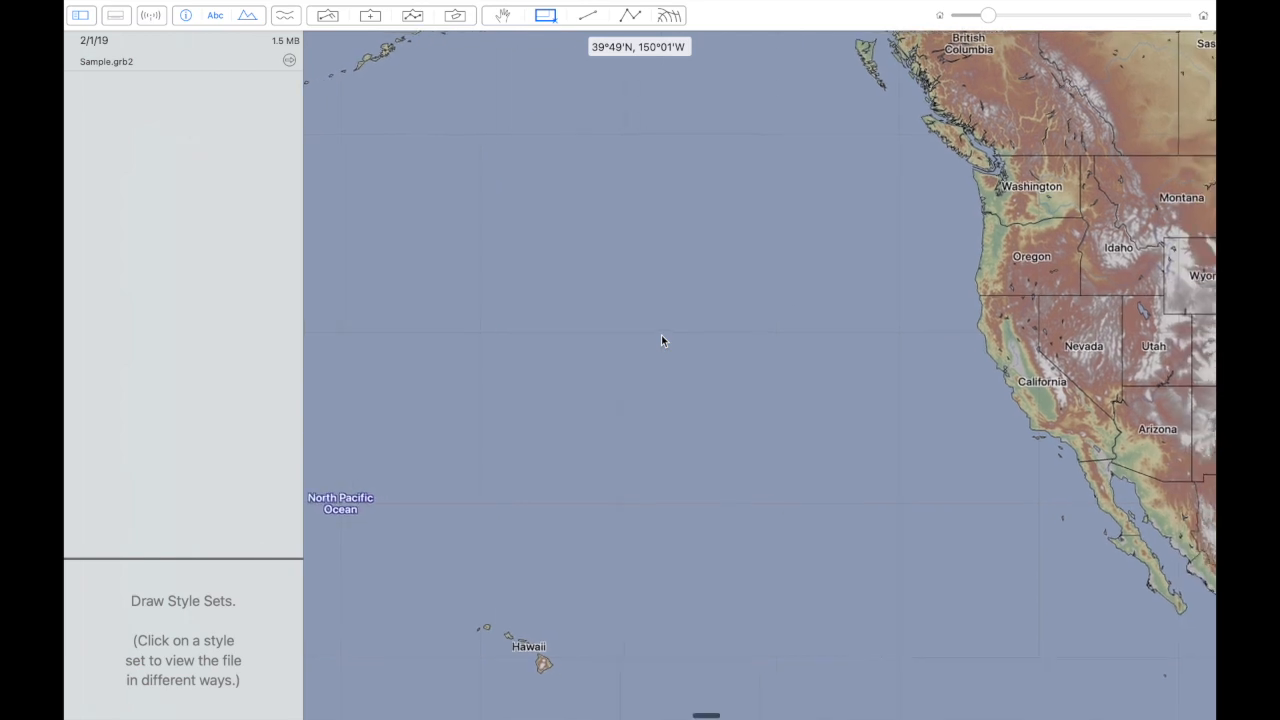
{"action": "scroll", "coordinate": [661, 341], "scroll_direction": "down", "scroll_amount": 2}
{"action": "scroll", "coordinate": [661, 341], "scroll_direction": "right", "scroll_amount": 2}
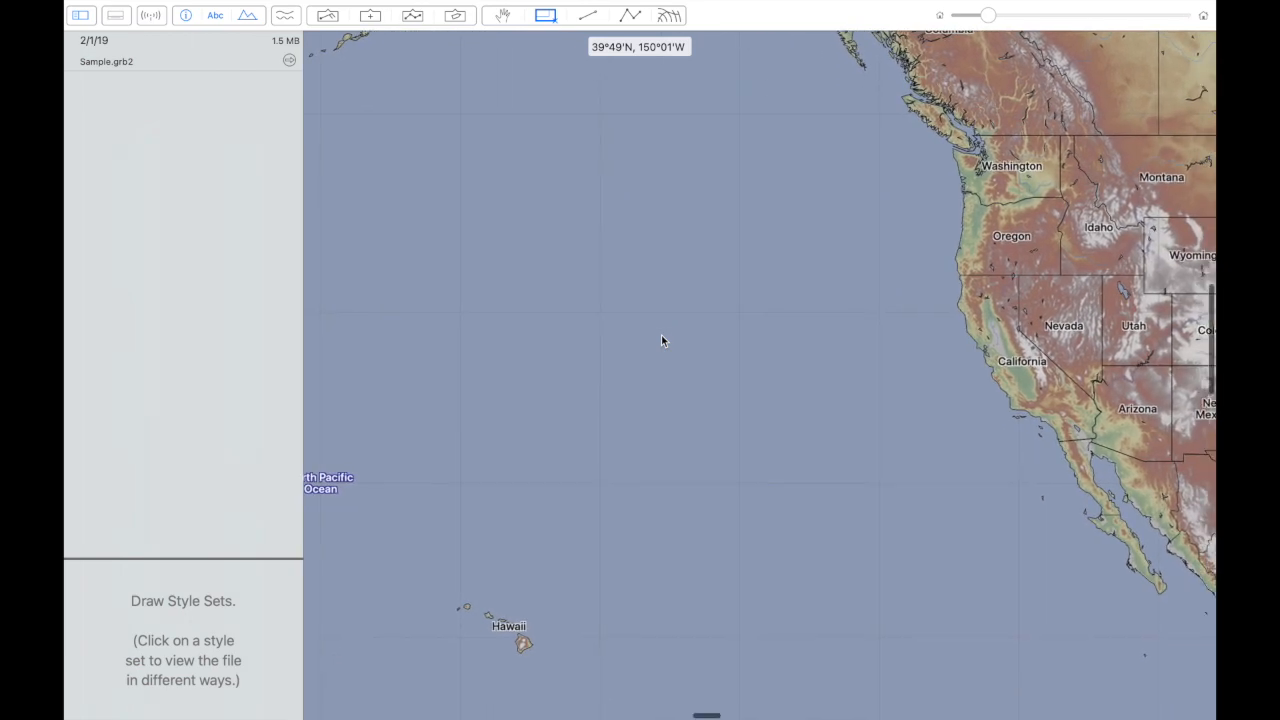
{"action": "scroll", "coordinate": [661, 341], "scroll_direction": "down", "scroll_amount": 2}
{"action": "scroll", "coordinate": [661, 341], "scroll_direction": "left", "scroll_amount": 2}
{"action": "scroll", "coordinate": [661, 341], "scroll_direction": "left", "scroll_amount": 2}
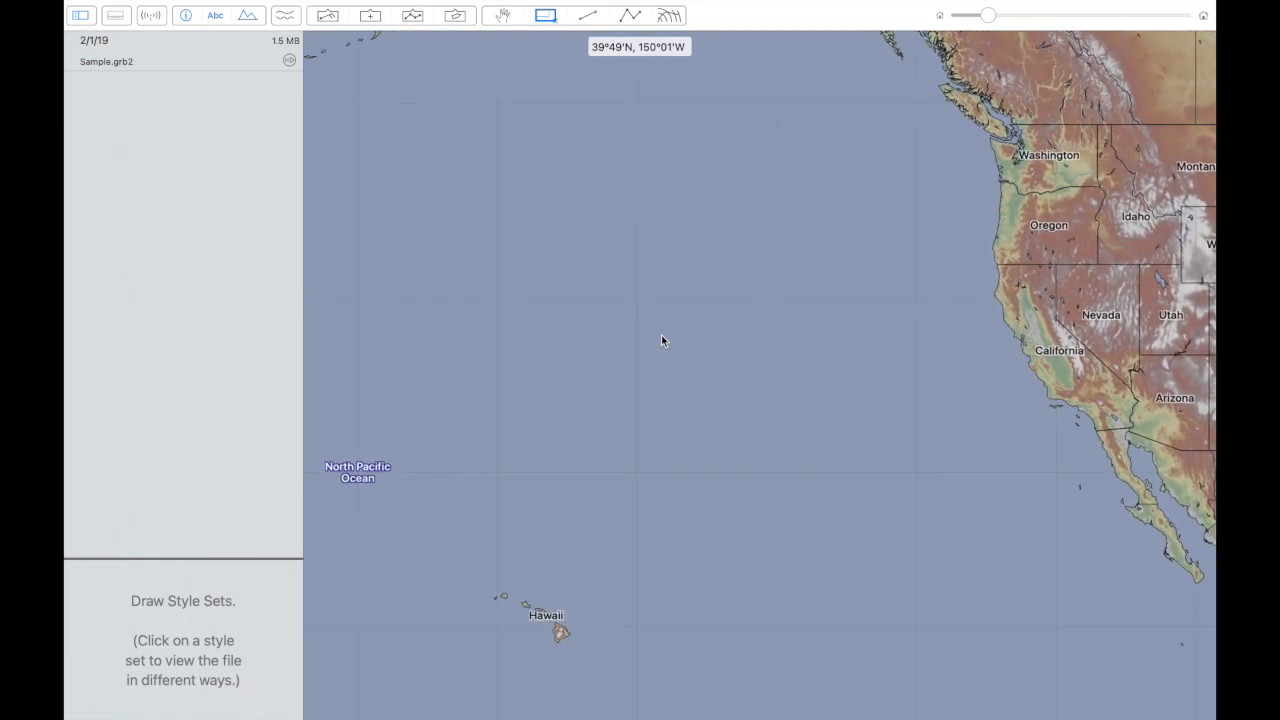
{"action": "scroll", "coordinate": [661, 341], "scroll_direction": "left", "scroll_amount": 3}
{"action": "scroll", "coordinate": [661, 341], "scroll_direction": "down", "scroll_amount": 1}
{"action": "scroll", "coordinate": [661, 341], "scroll_direction": "right", "scroll_amount": 3}
{"action": "scroll", "coordinate": [661, 341], "scroll_direction": "up", "scroll_amount": 3}
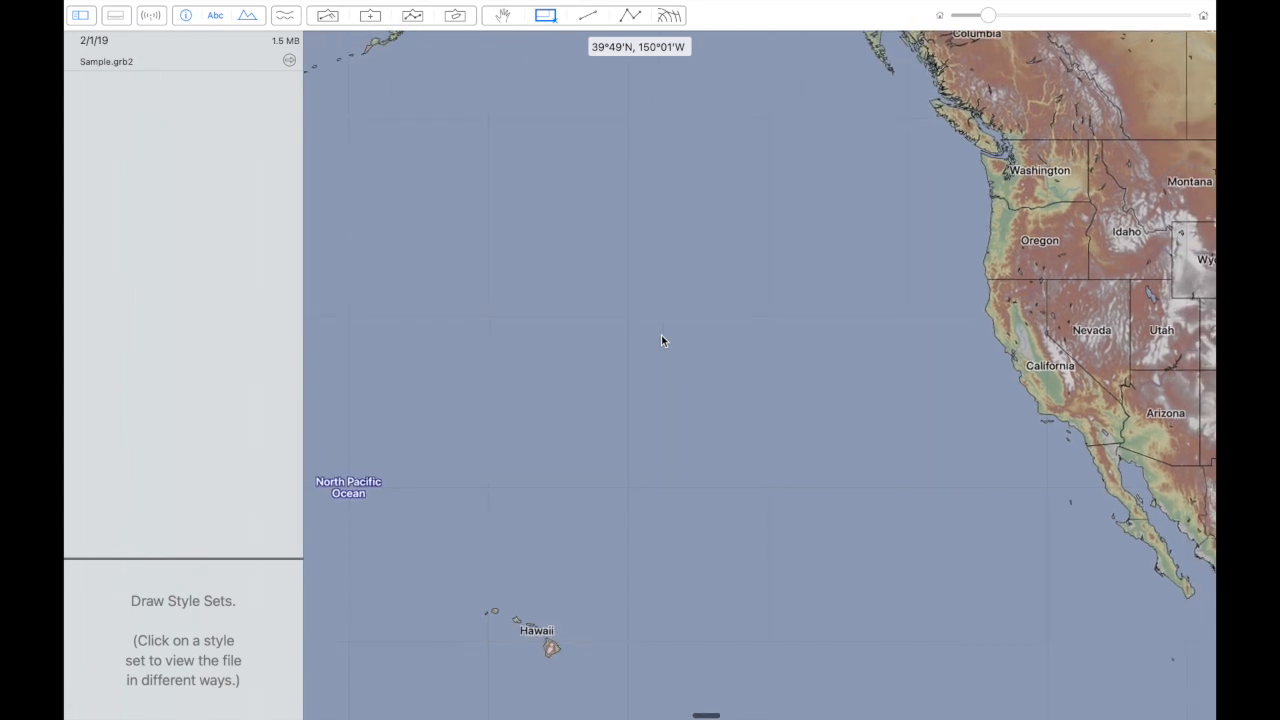
{"action": "scroll", "coordinate": [661, 341], "scroll_direction": "down", "scroll_amount": 1}
{"action": "scroll", "coordinate": [661, 341], "scroll_direction": "right", "scroll_amount": 2}
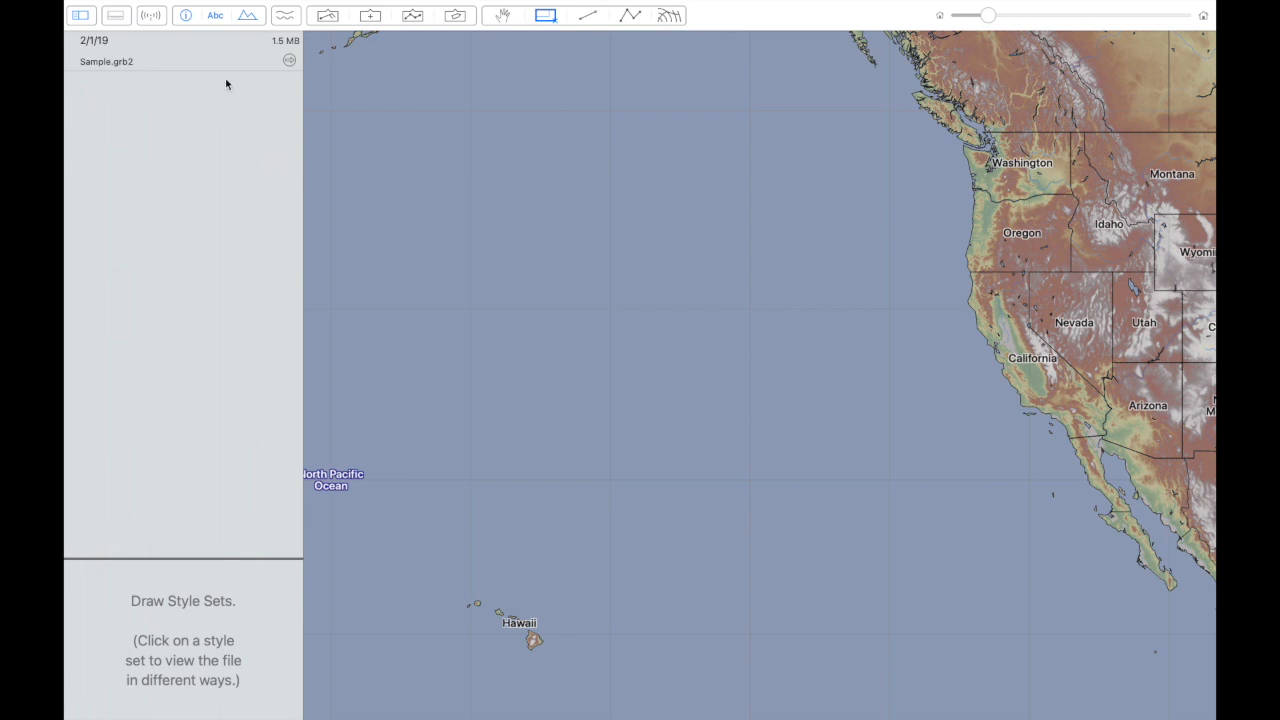
- Create a new GRIB request for the GFS model with pressure, wind and wind gust parameters, and proceed to its download settings
{"action": "left_click", "coordinate": [152, 19]}
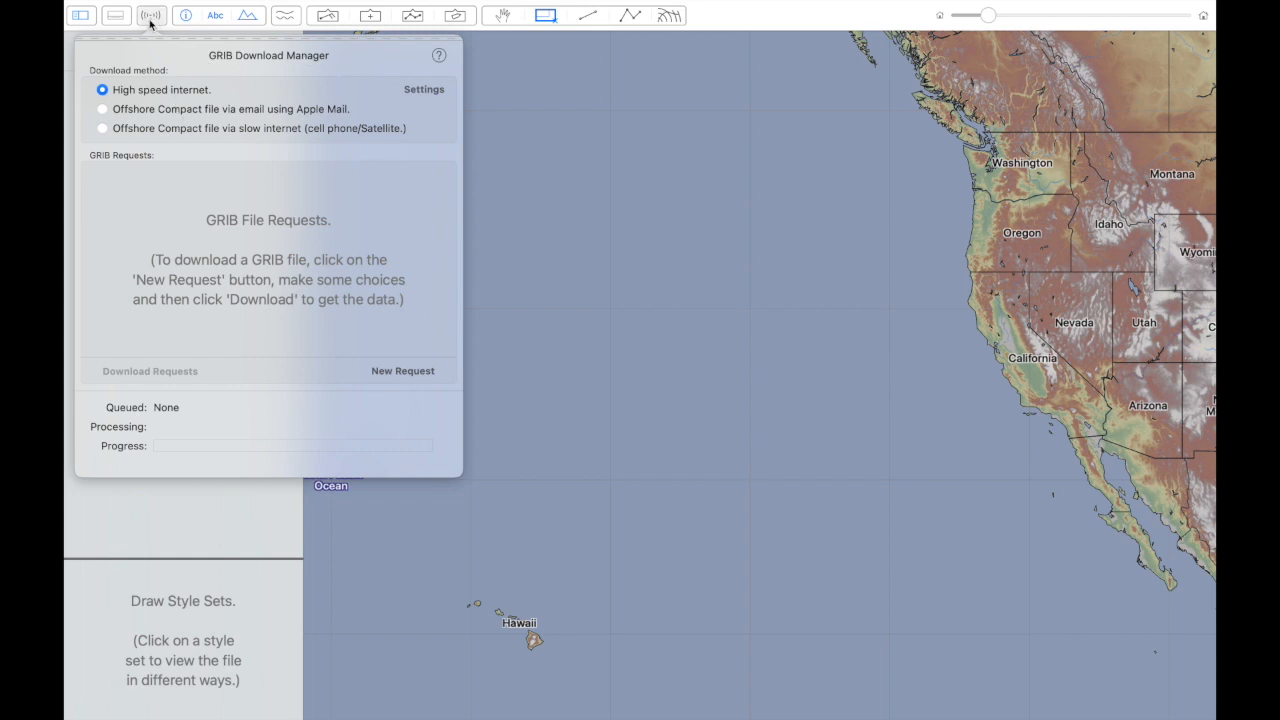
{"action": "left_click", "coordinate": [410, 371]}
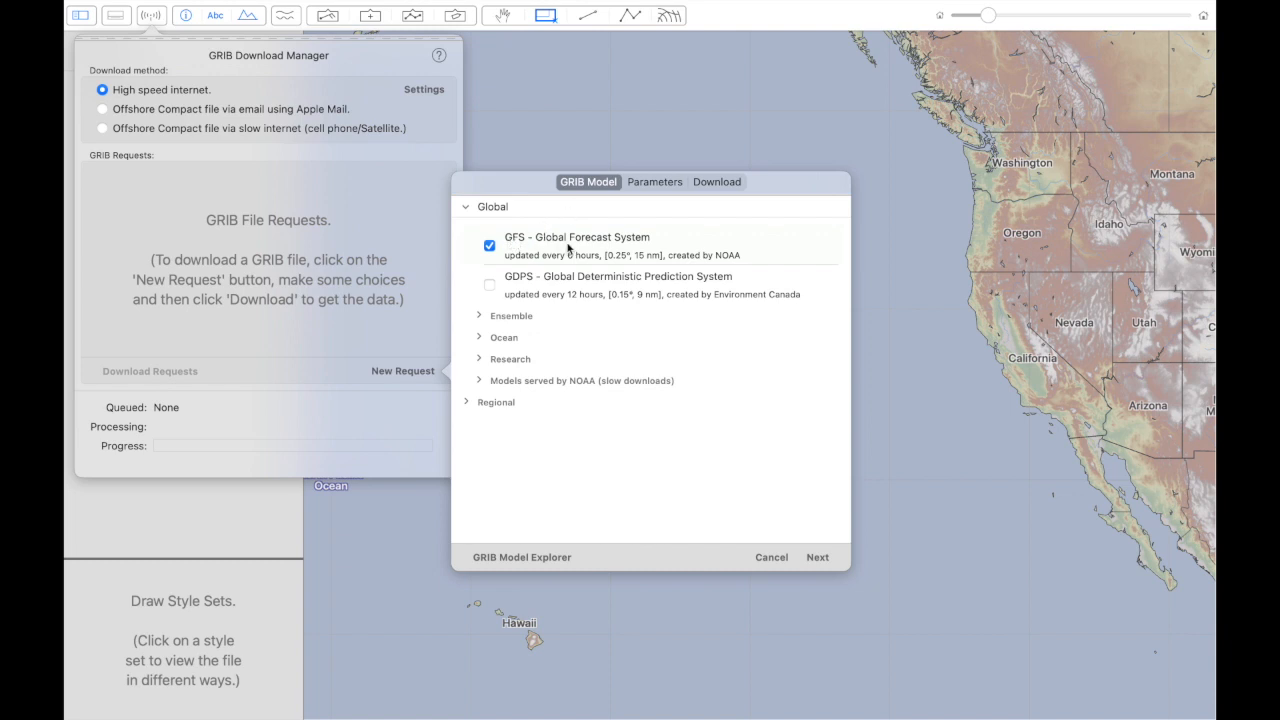
{"action": "left_click", "coordinate": [652, 184]}
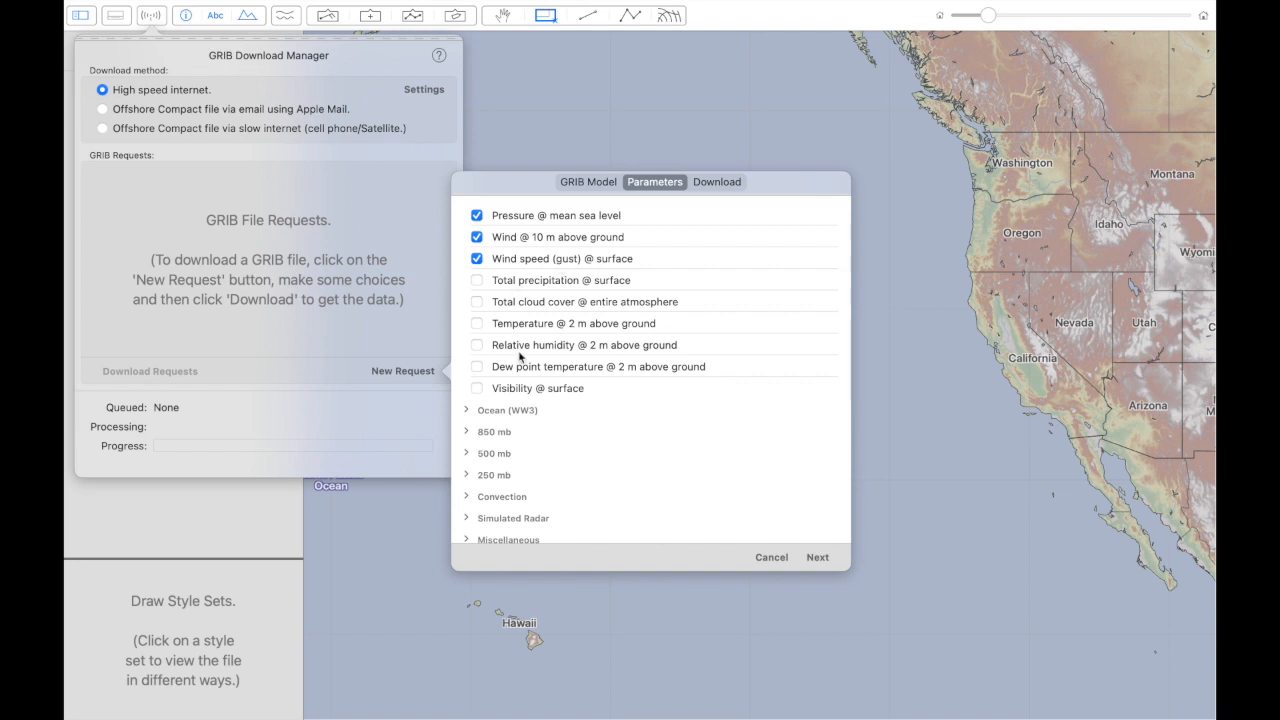
{"action": "scroll", "coordinate": [519, 352], "scroll_direction": "down", "scroll_amount": 1}
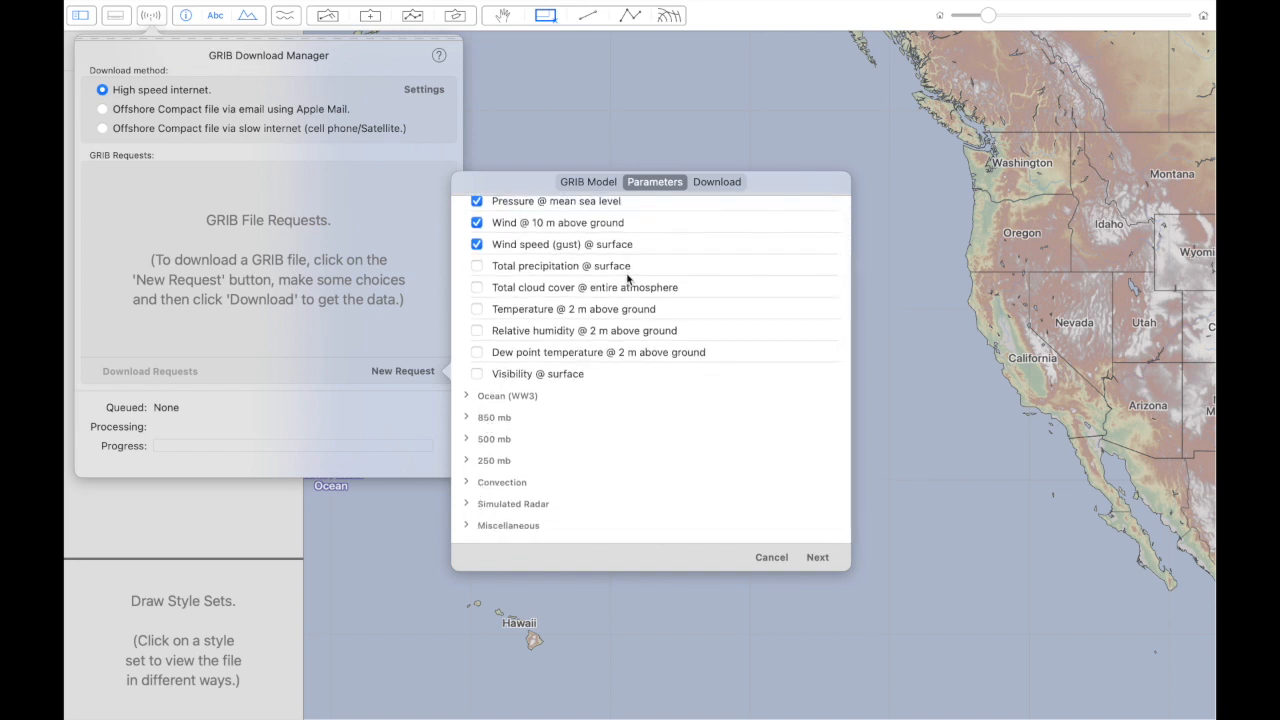
{"action": "scroll", "coordinate": [628, 278], "scroll_direction": "up", "scroll_amount": 1}
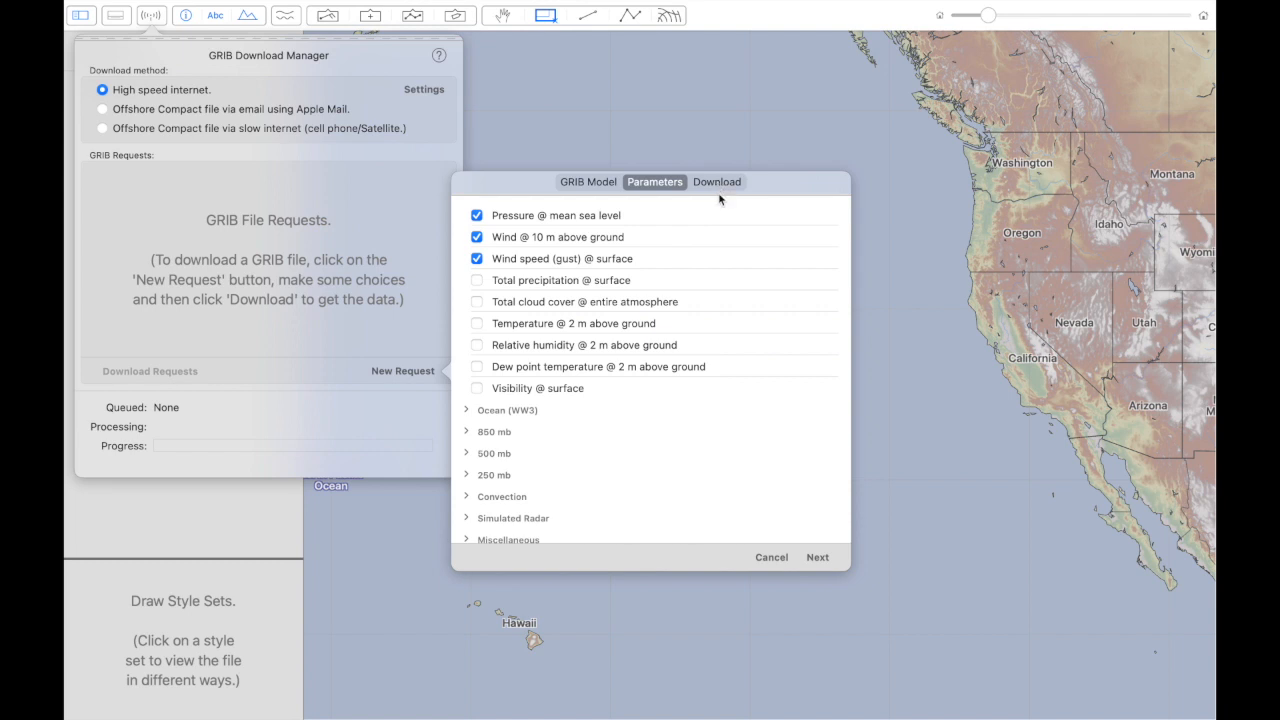
{"action": "left_click", "coordinate": [819, 560]}
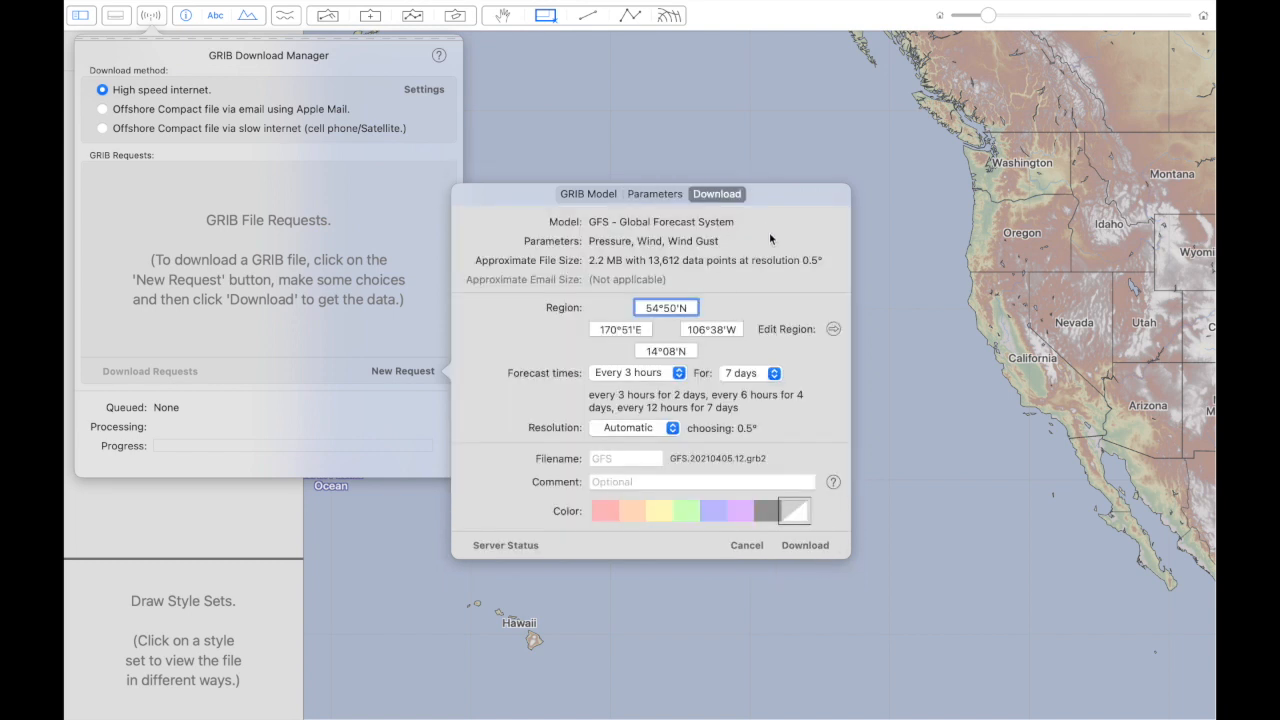
- Set the request's forecast times to every 3 hours for 10 days
{"action": "left_click", "coordinate": [677, 374]}
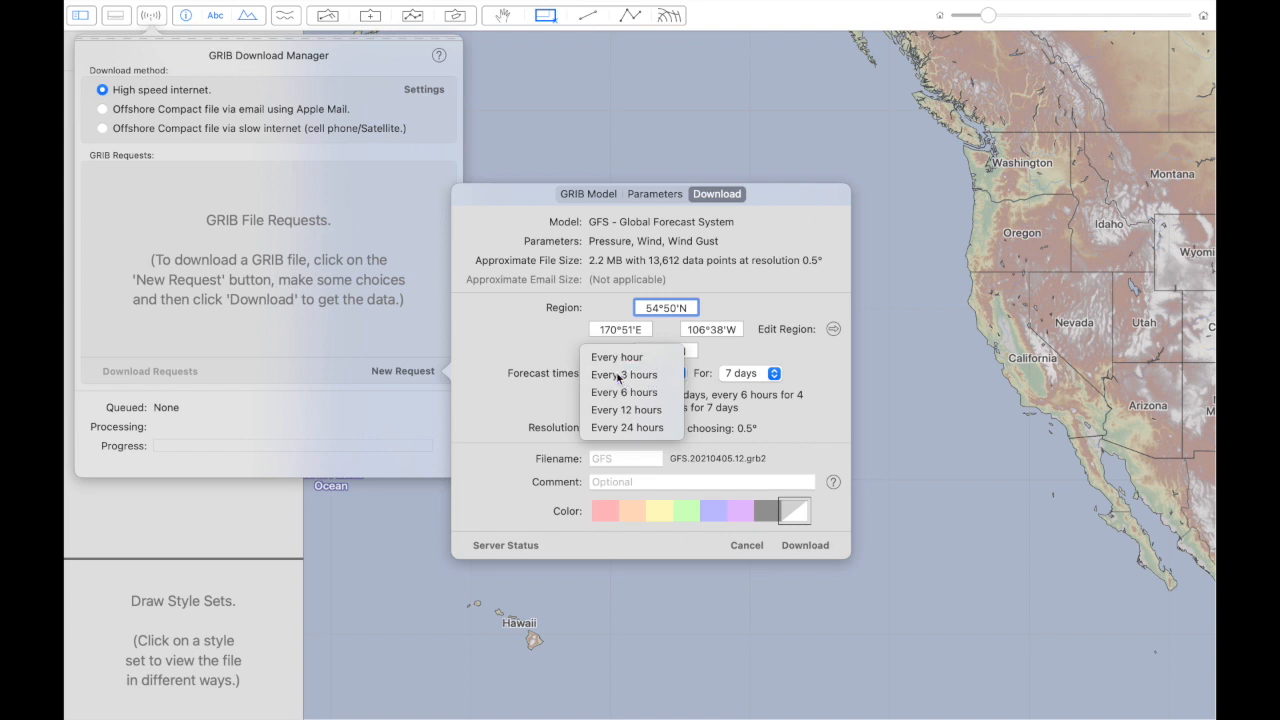
{"action": "left_click", "coordinate": [620, 377]}
{"action": "left_click", "coordinate": [749, 379]}
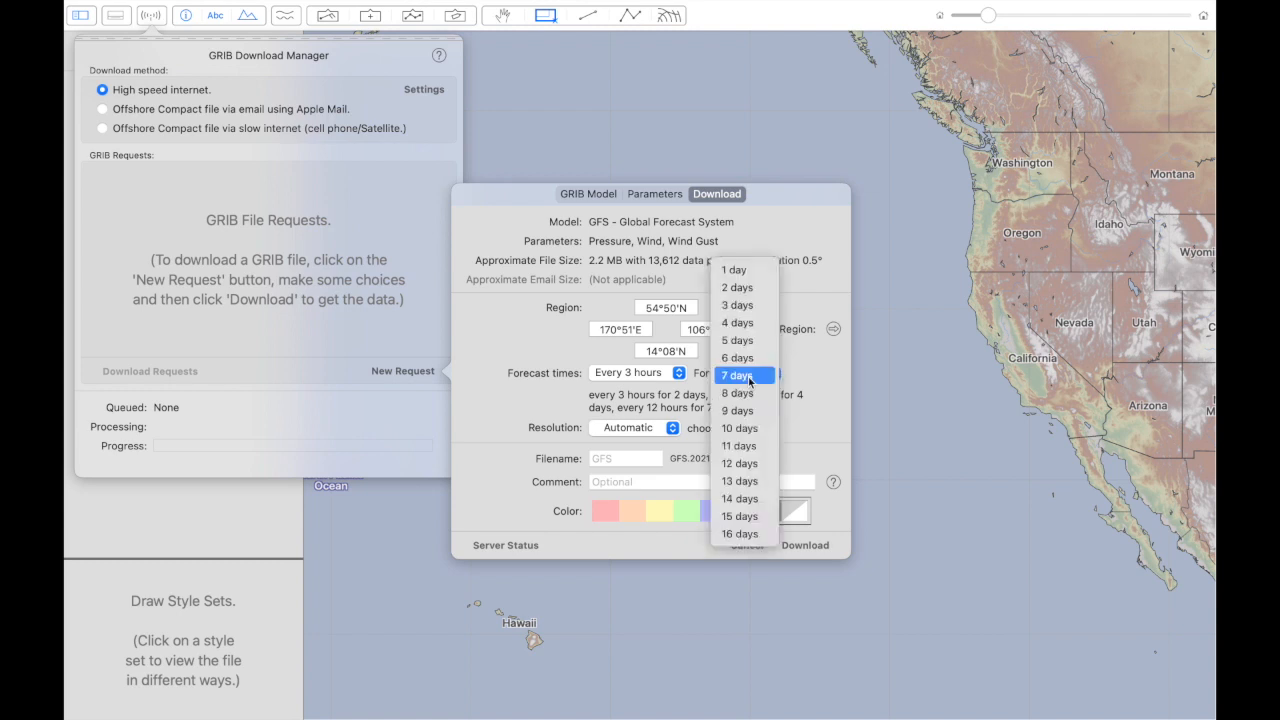
{"action": "left_click", "coordinate": [749, 429]}
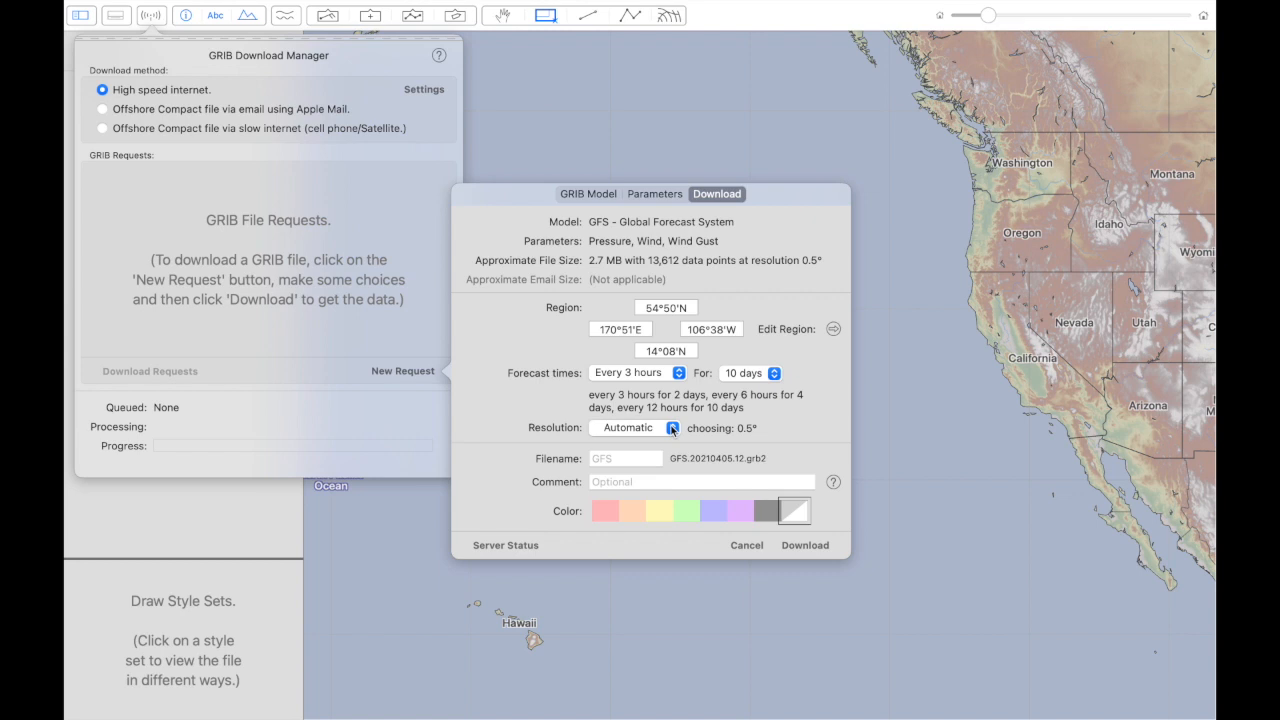
- Set the request's resolution to 0.25°, 15 nm and download the GRIB file
{"action": "left_click", "coordinate": [672, 428]}
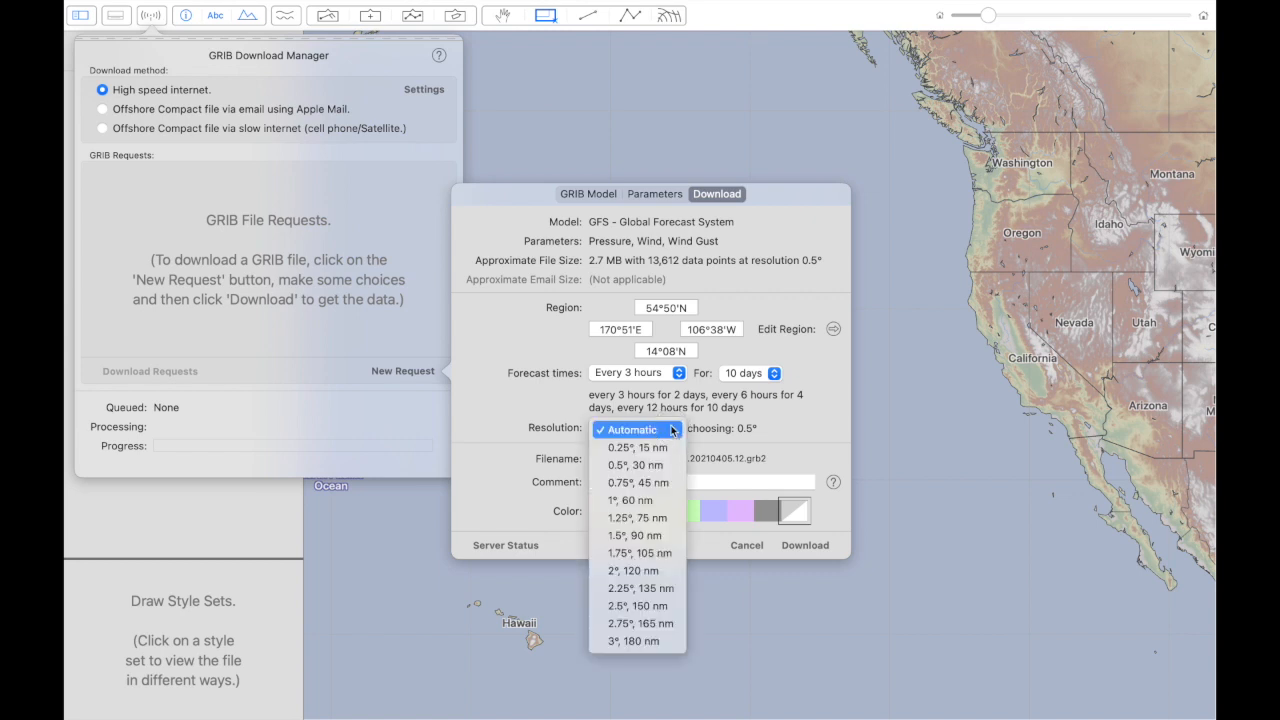
{"action": "left_click", "coordinate": [666, 448]}
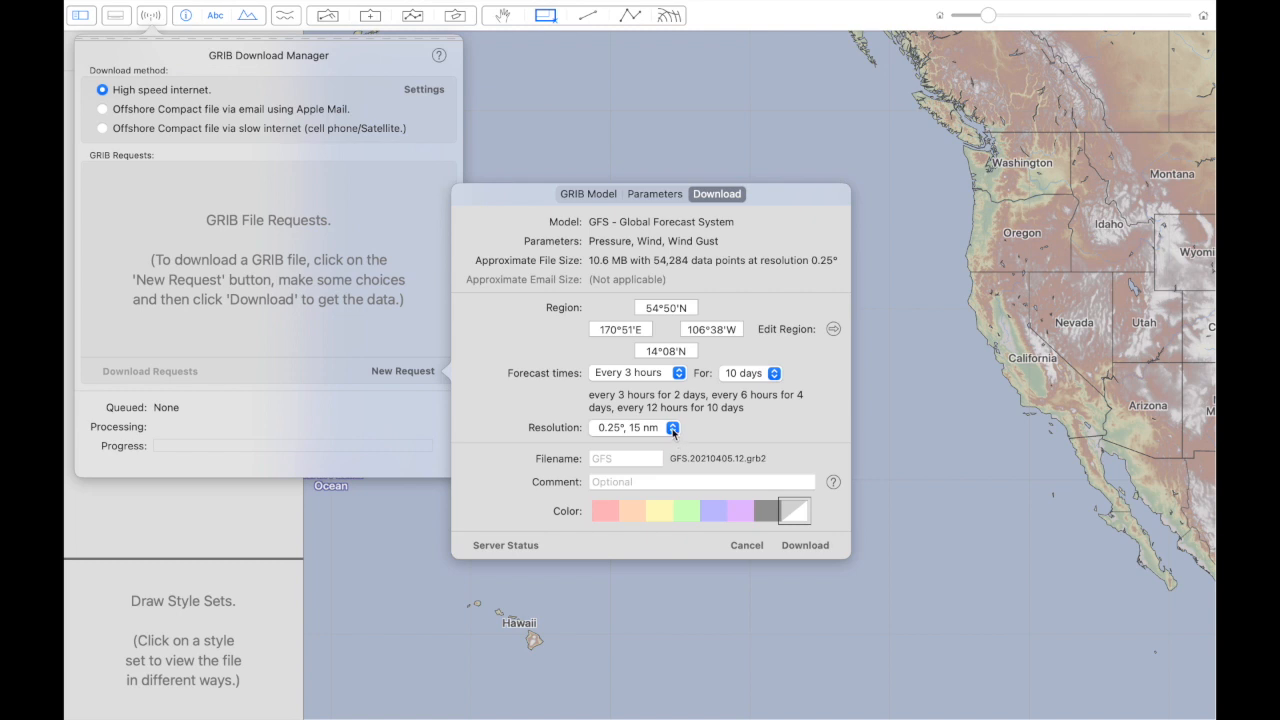
{"action": "left_click", "coordinate": [673, 429]}
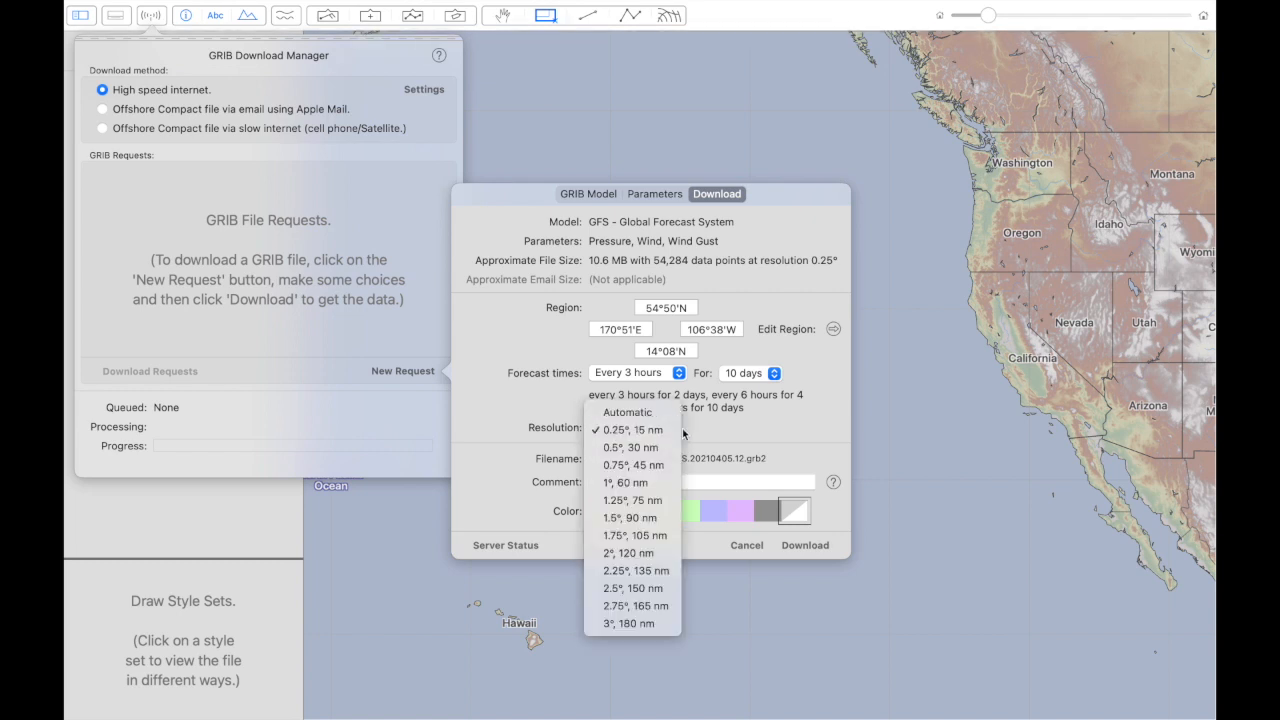
{"action": "left_click", "coordinate": [695, 433]}
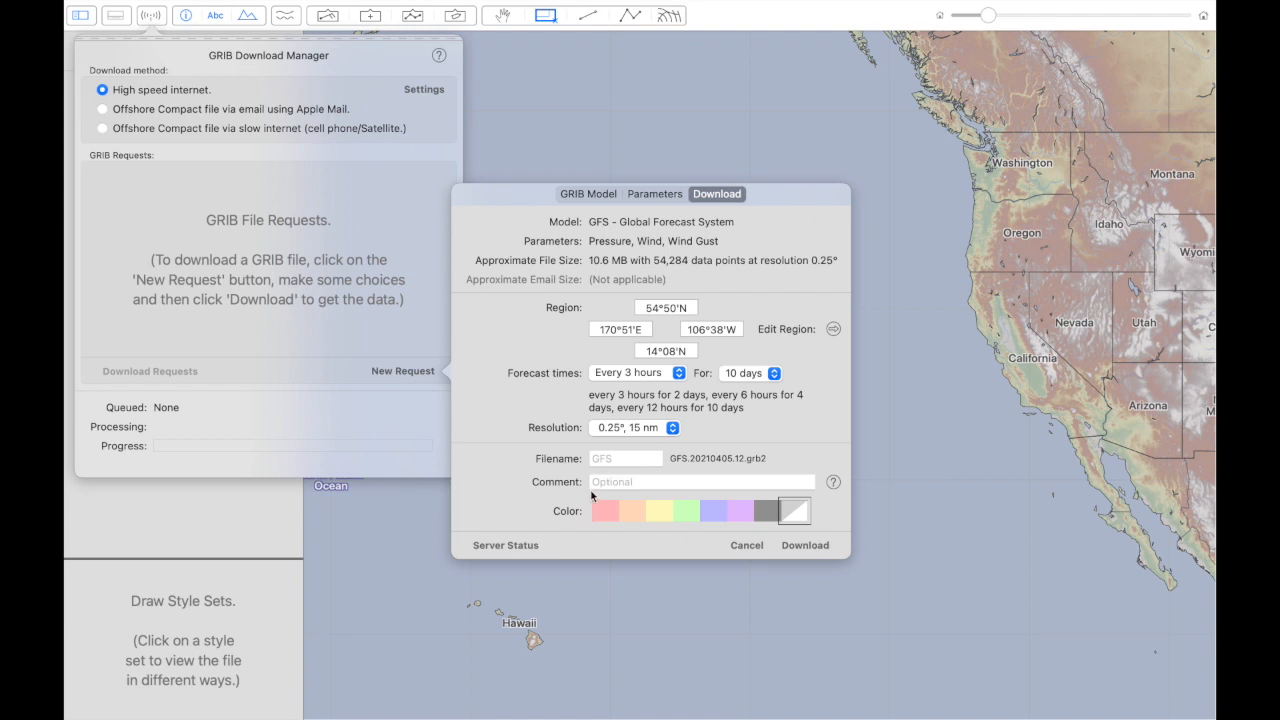
{"action": "left_click", "coordinate": [809, 548]}
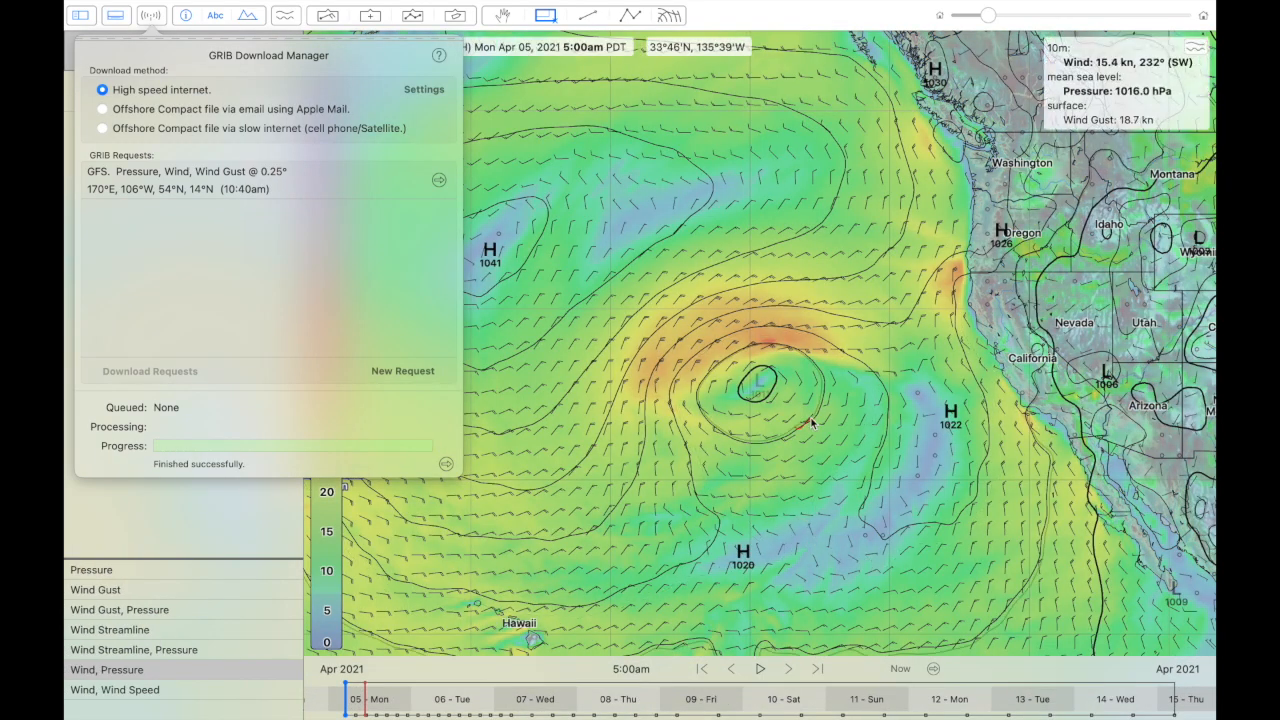
- Dismiss the download manager and review the wind and pressure forecast over time by scrubbing and animating the timeline
{"action": "left_click", "coordinate": [812, 423]}
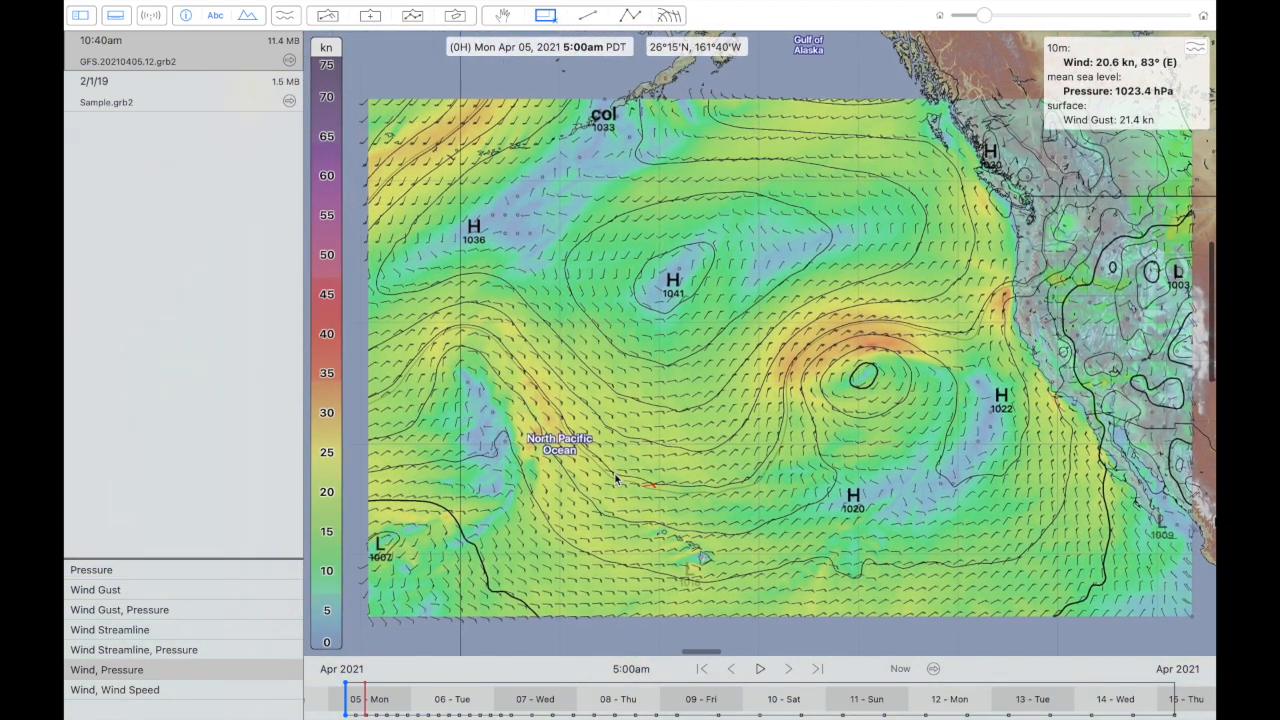
{"action": "left_click_drag", "start_coordinate": [374, 677], "coordinate": [492, 688]}
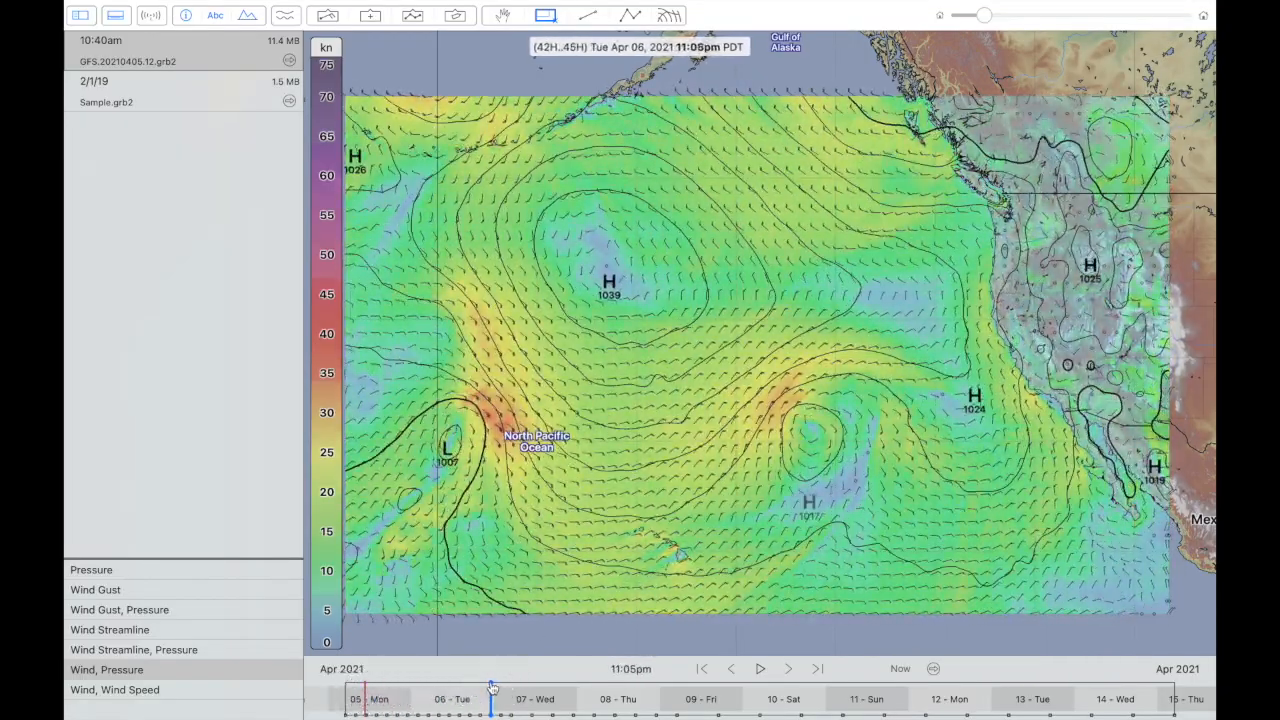
{"action": "key", "text": "space"}
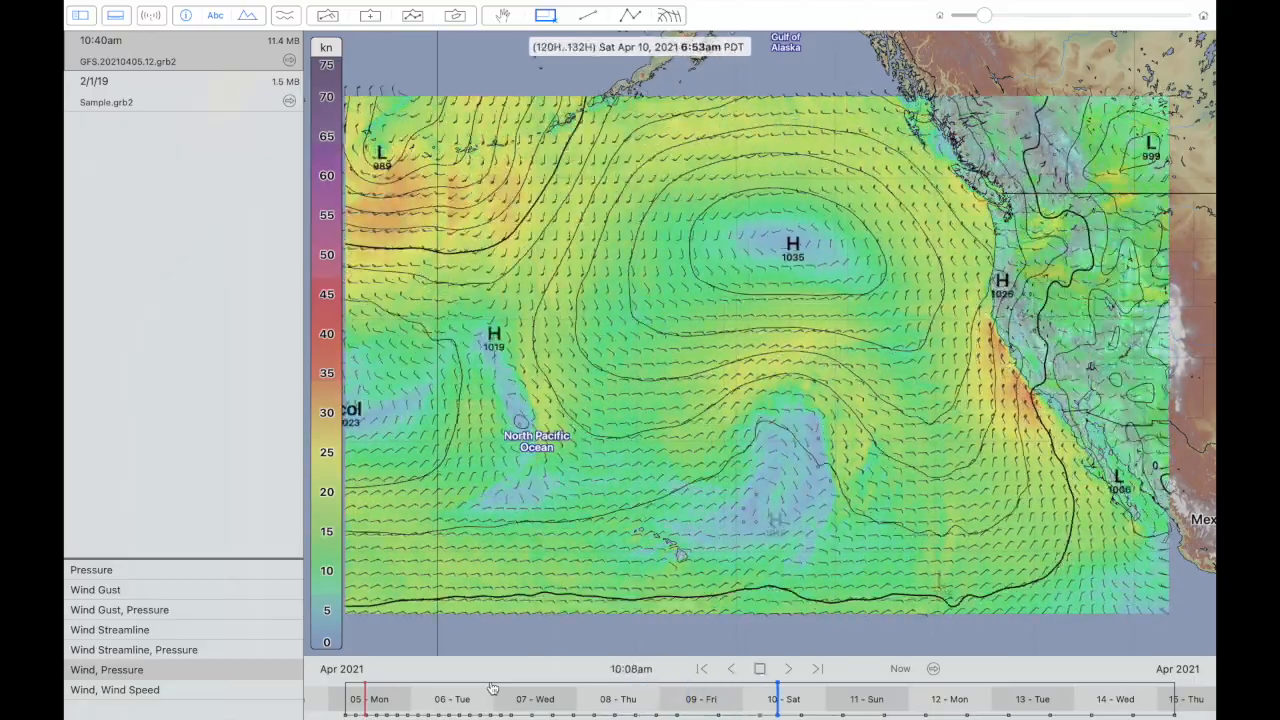
{"action": "scroll", "coordinate": [492, 688], "scroll_direction": "left", "scroll_amount": 10}
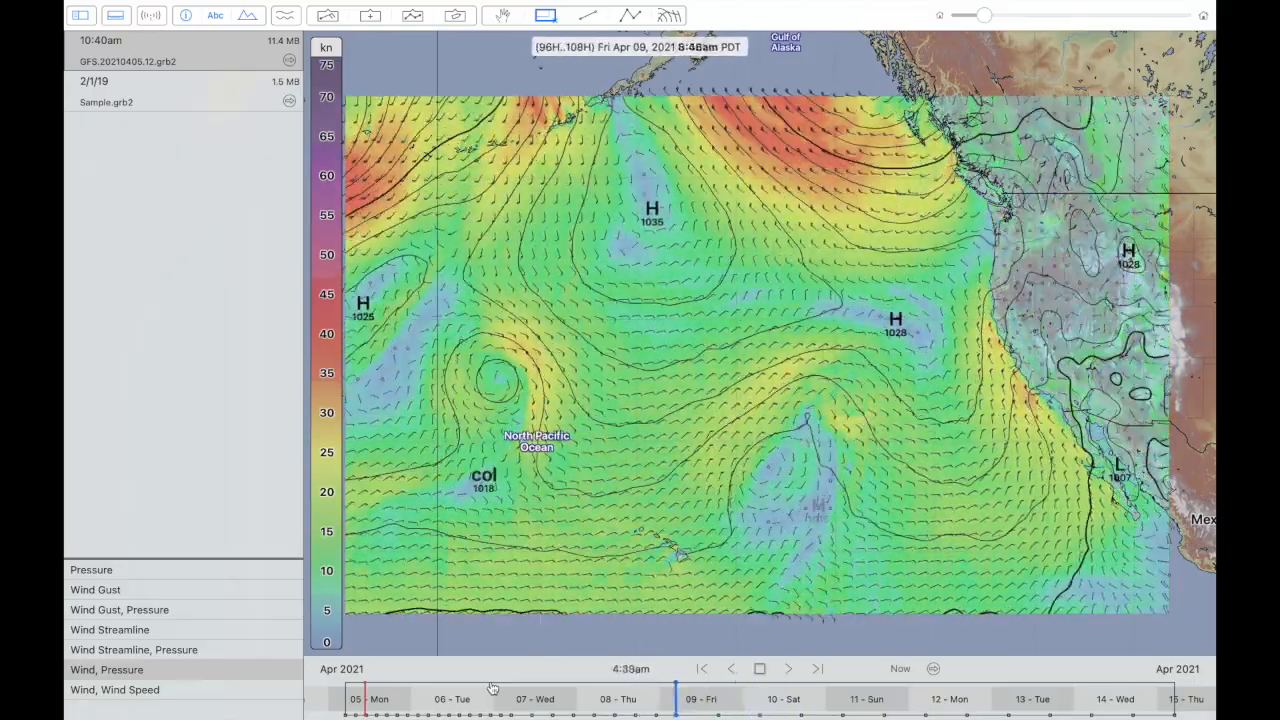
{"action": "key", "text": "Left"}
{"action": "key", "text": "Right"}
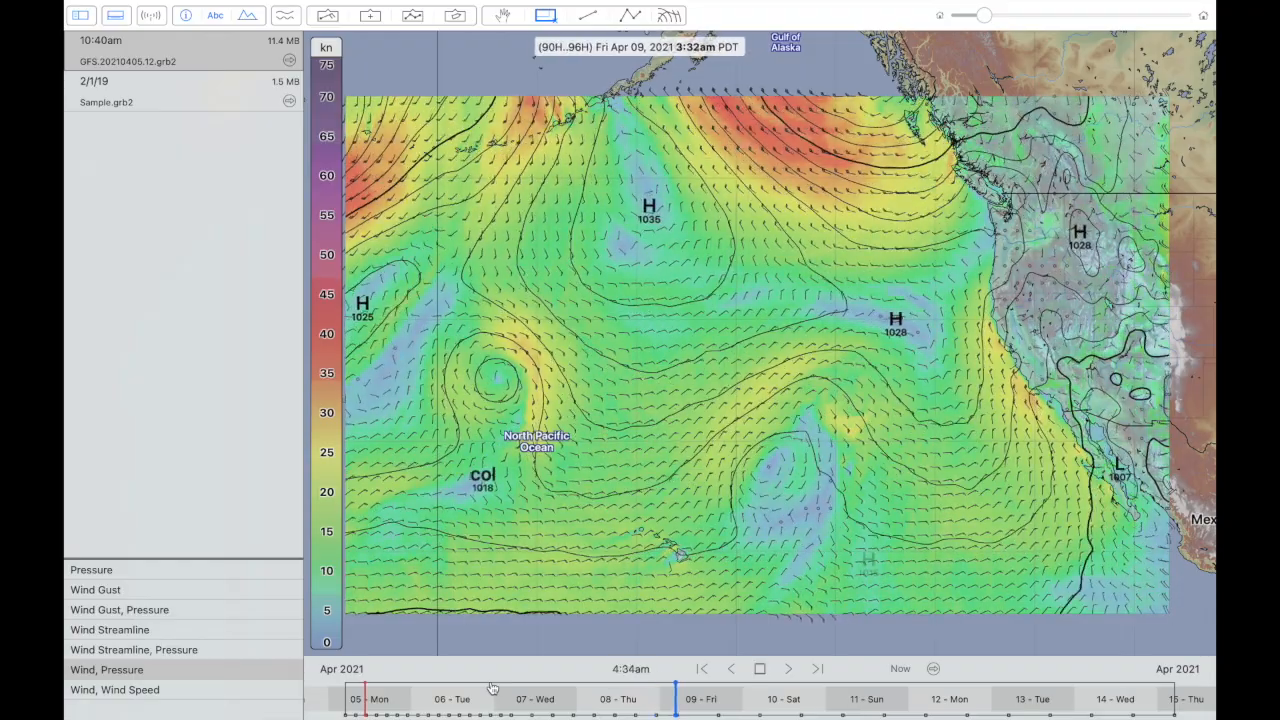
- Review the North Pacific wind and pressure forecast by stepping, scrubbing and animating the timeline, ending at Mon Apr 05, 5:04pm
{"action": "key", "text": "Right"}
{"action": "key", "text": "Right"}
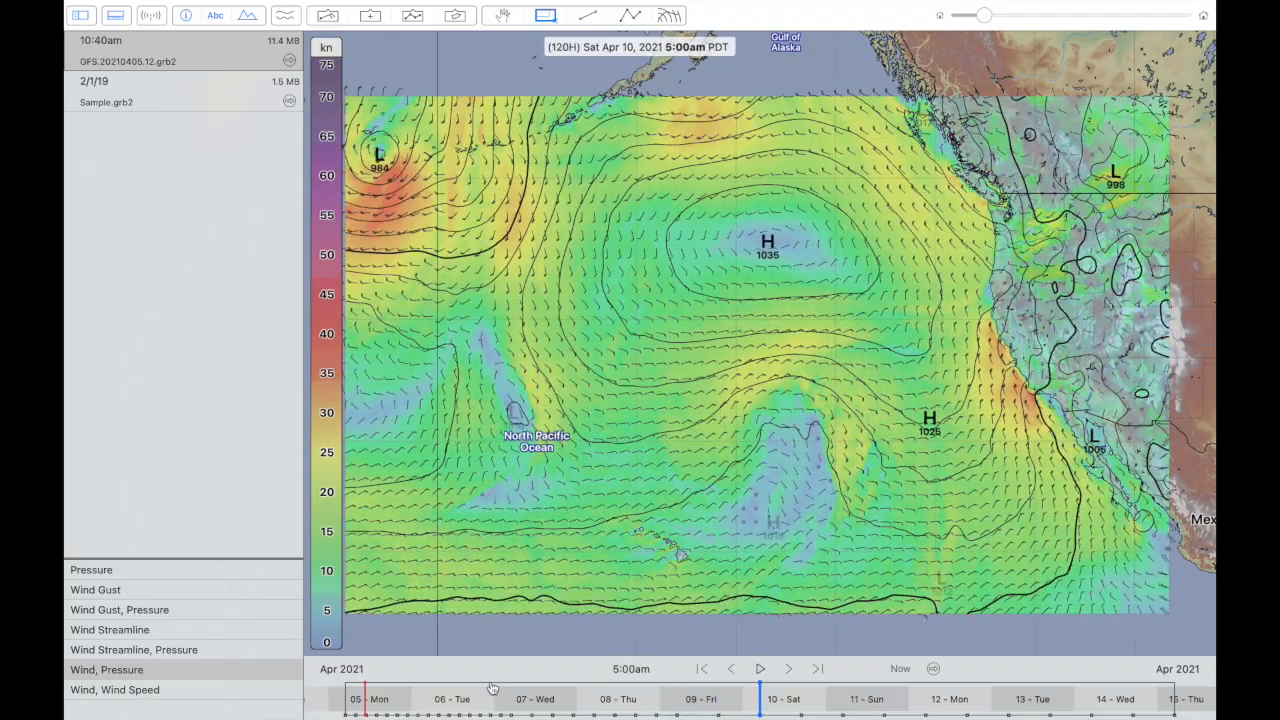
{"action": "key", "text": "Left"}
{"action": "key", "text": "Left"}
{"action": "key", "text": "Right"}
{"action": "key", "text": "Right"}
{"action": "left_click", "coordinate": [553, 703]}
{"action": "mouse_move", "coordinate": [553, 703]}
{"action": "left_mouse_down"}
{"action": "mouse_move", "coordinate": [571, 694]}
{"action": "mouse_move", "coordinate": [543, 691]}
{"action": "mouse_move", "coordinate": [729, 689]}
{"action": "mouse_move", "coordinate": [664, 697]}
{"action": "left_mouse_up"}
{"action": "left_click", "coordinate": [760, 669]}
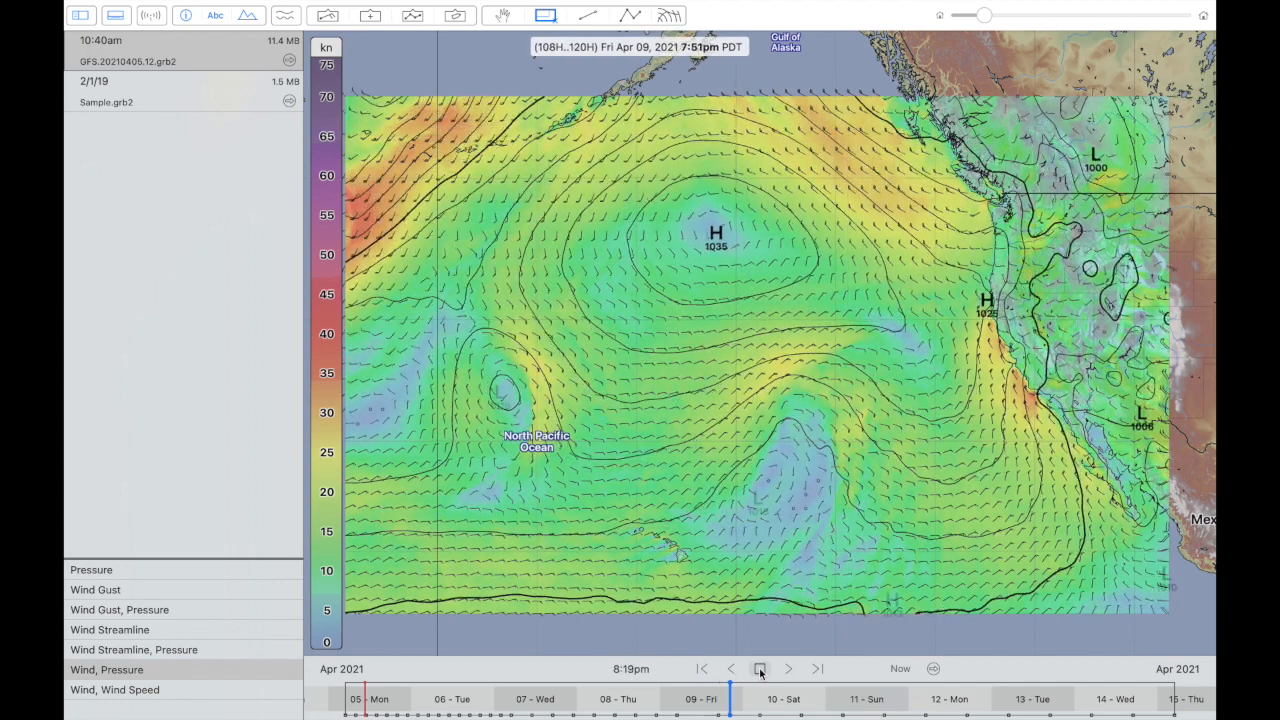
{"action": "left_click", "coordinate": [760, 669]}
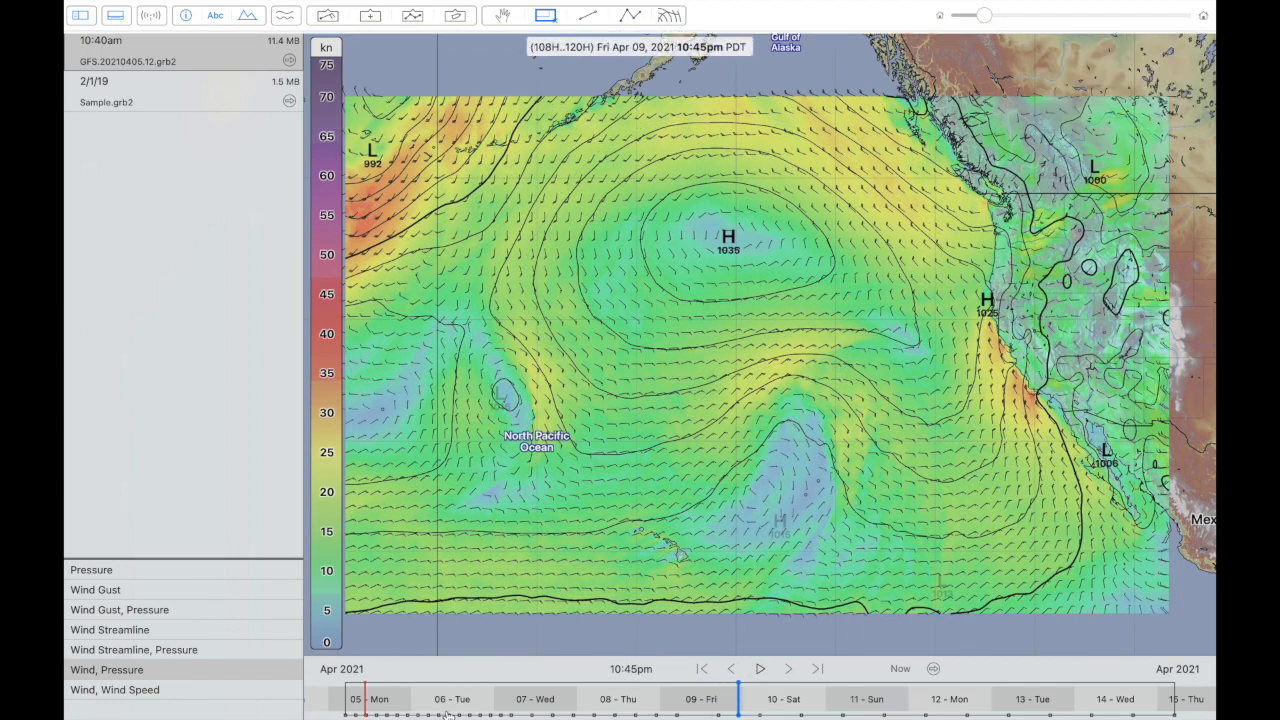
{"action": "left_click_drag", "start_coordinate": [453, 698], "coordinate": [387, 698]}
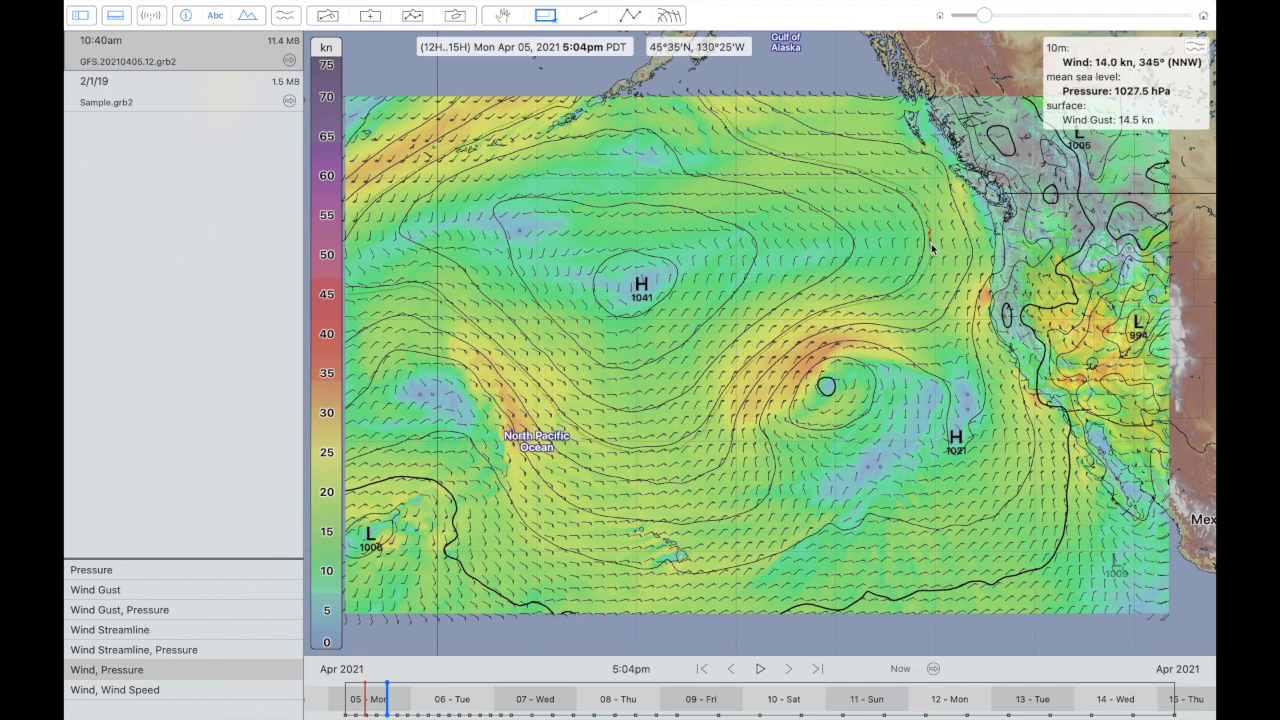
- Move the map view from the North Pacific to the Gulf of Mexico and the Caribbean
{"action": "scroll", "coordinate": [881, 258], "scroll_direction": "right", "scroll_amount": 3}
{"action": "scroll", "coordinate": [881, 258], "scroll_direction": "left", "scroll_amount": 2}
{"action": "scroll", "coordinate": [881, 258], "scroll_direction": "down", "scroll_amount": 2}
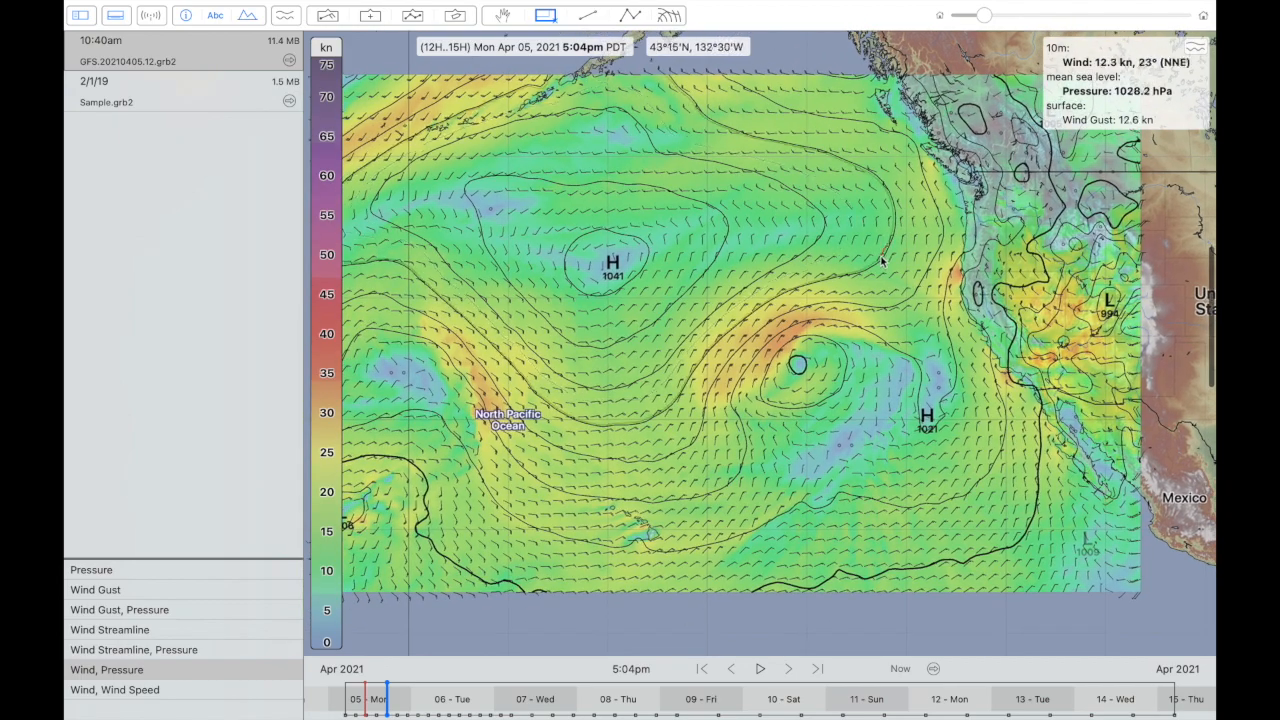
{"action": "scroll", "coordinate": [881, 261], "scroll_direction": "down", "scroll_amount": 3}
{"action": "scroll", "coordinate": [881, 261], "scroll_direction": "up", "scroll_amount": 1}
{"action": "scroll", "coordinate": [881, 261], "scroll_direction": "right", "scroll_amount": 1}
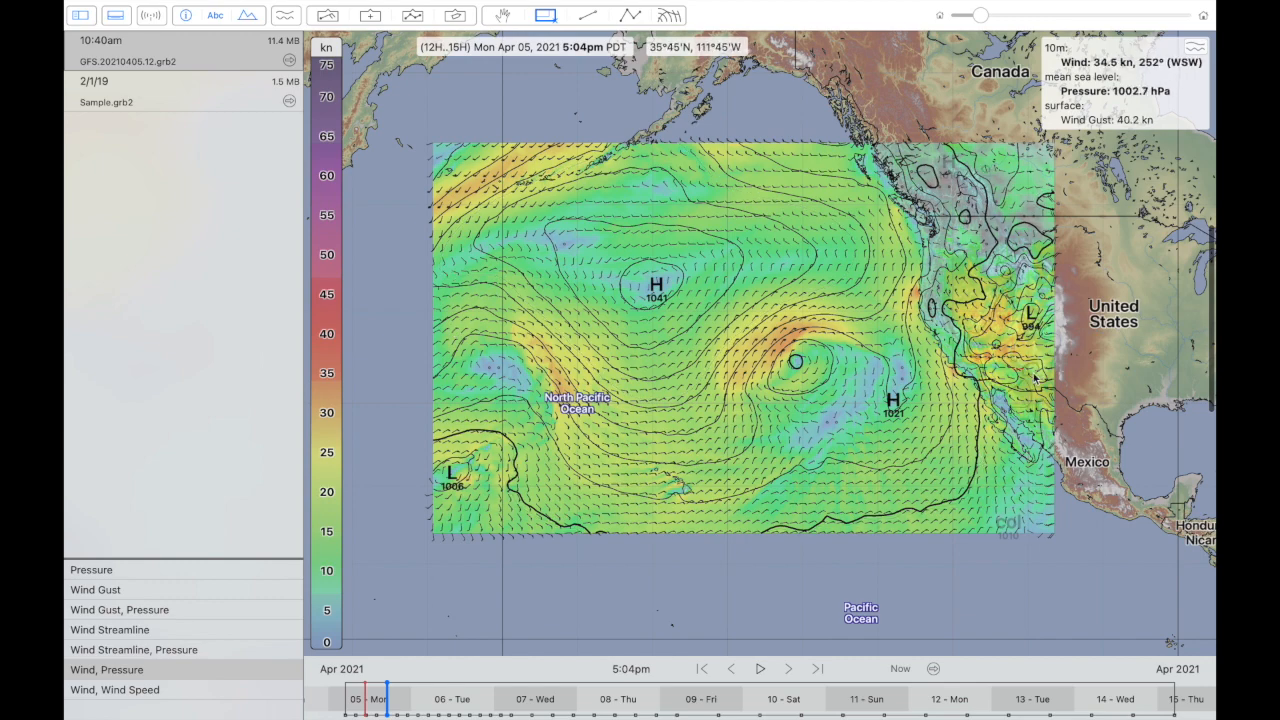
{"action": "scroll", "coordinate": [1050, 375], "scroll_direction": "right", "scroll_amount": 10}
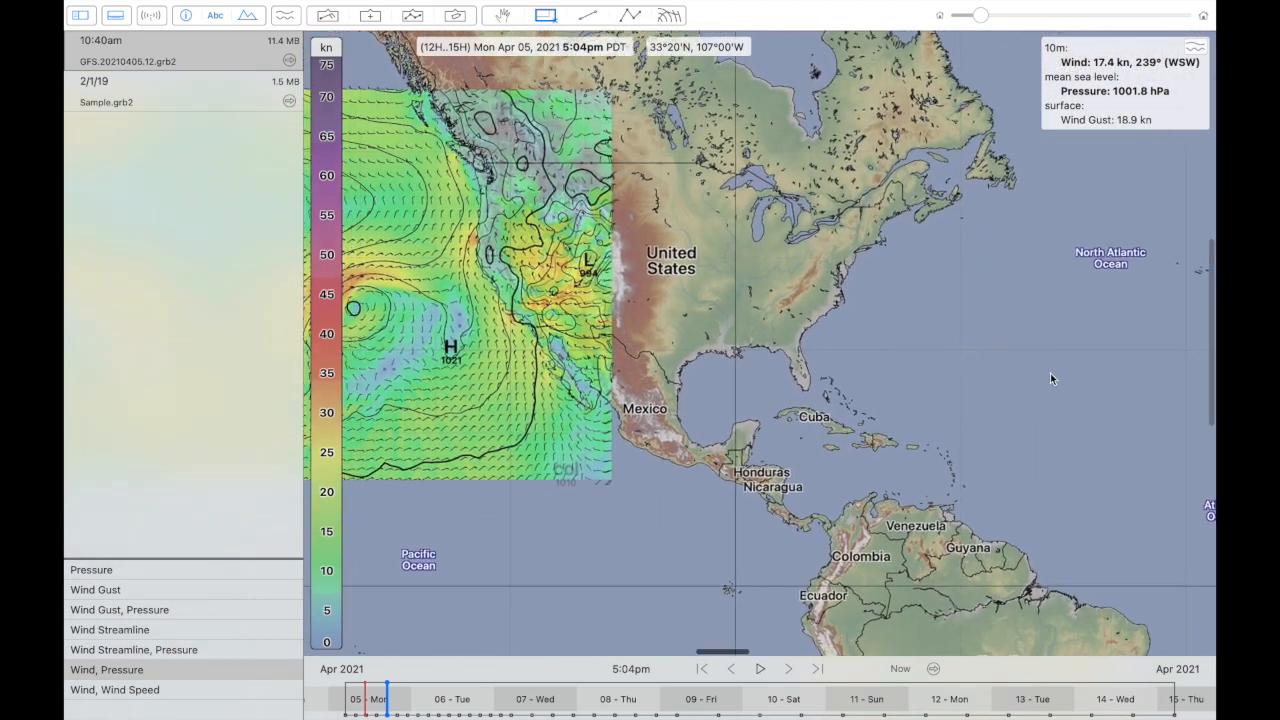
{"action": "scroll", "coordinate": [795, 352], "scroll_direction": "up", "scroll_amount": 5}
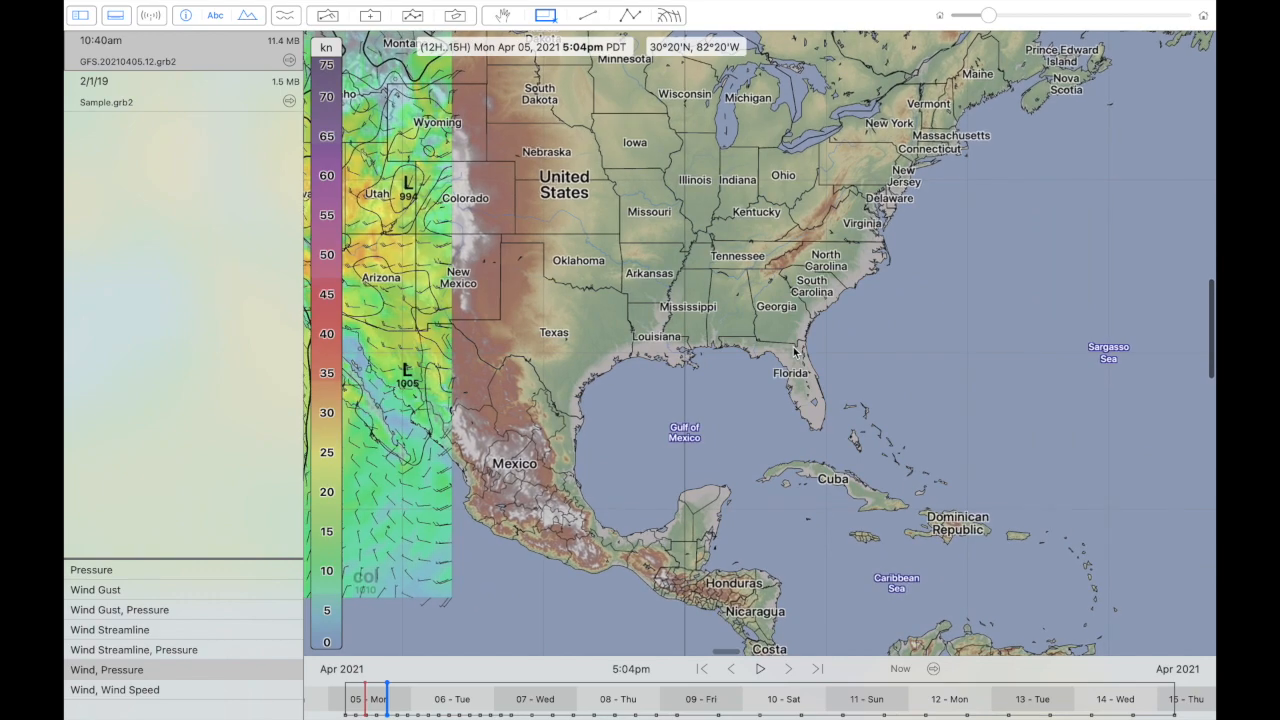
{"action": "scroll", "coordinate": [804, 336], "scroll_direction": "right", "scroll_amount": 4}
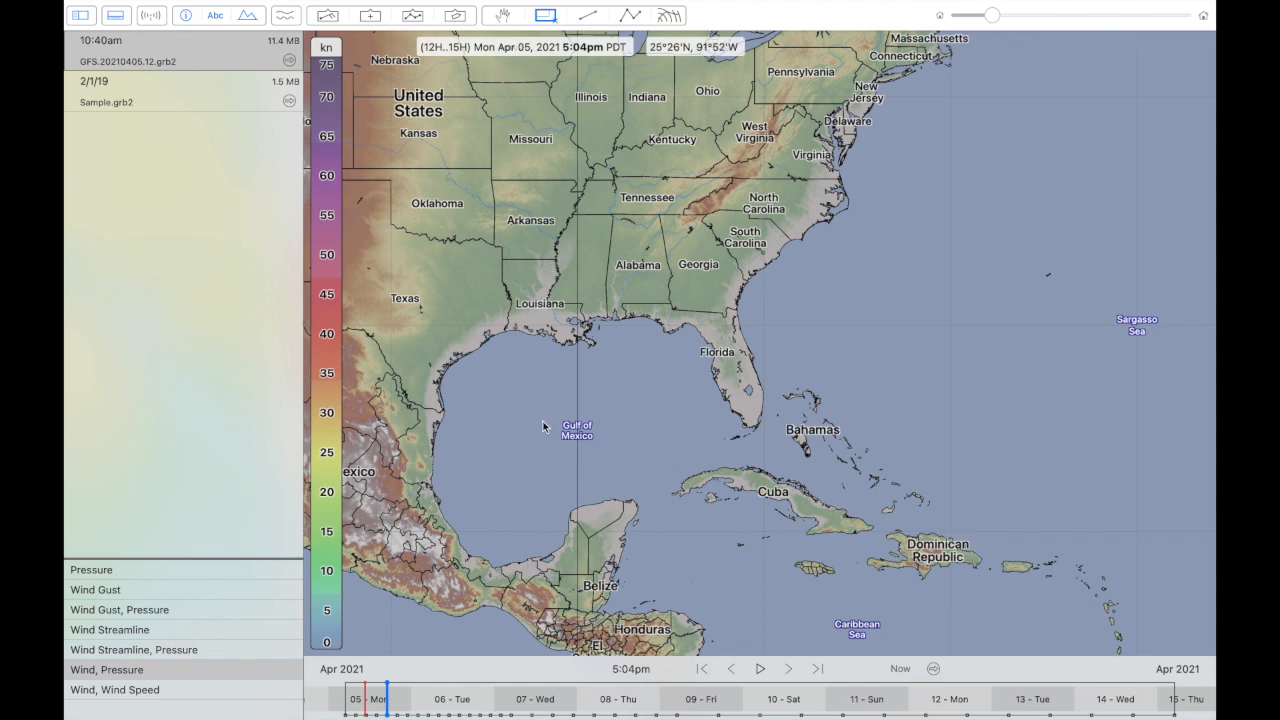
{"action": "scroll", "coordinate": [543, 421], "scroll_direction": "down", "scroll_amount": 5}
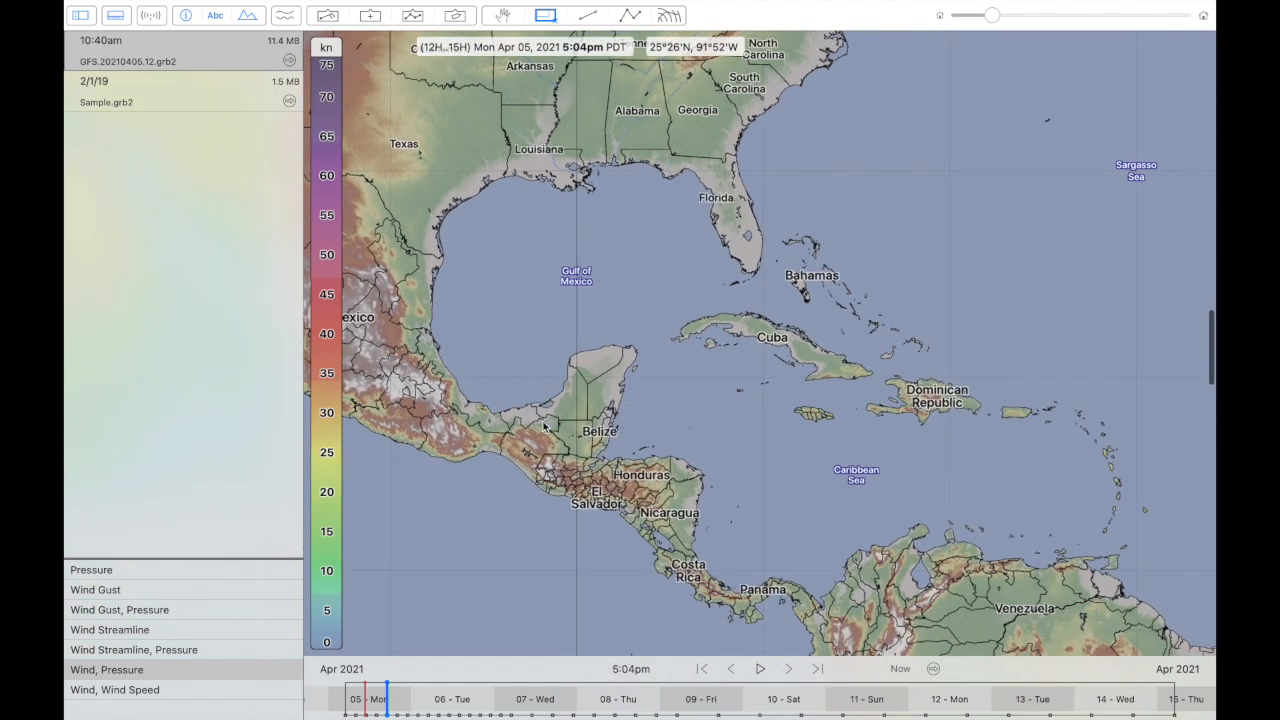
{"action": "scroll", "coordinate": [543, 428], "scroll_direction": "up", "scroll_amount": 2}
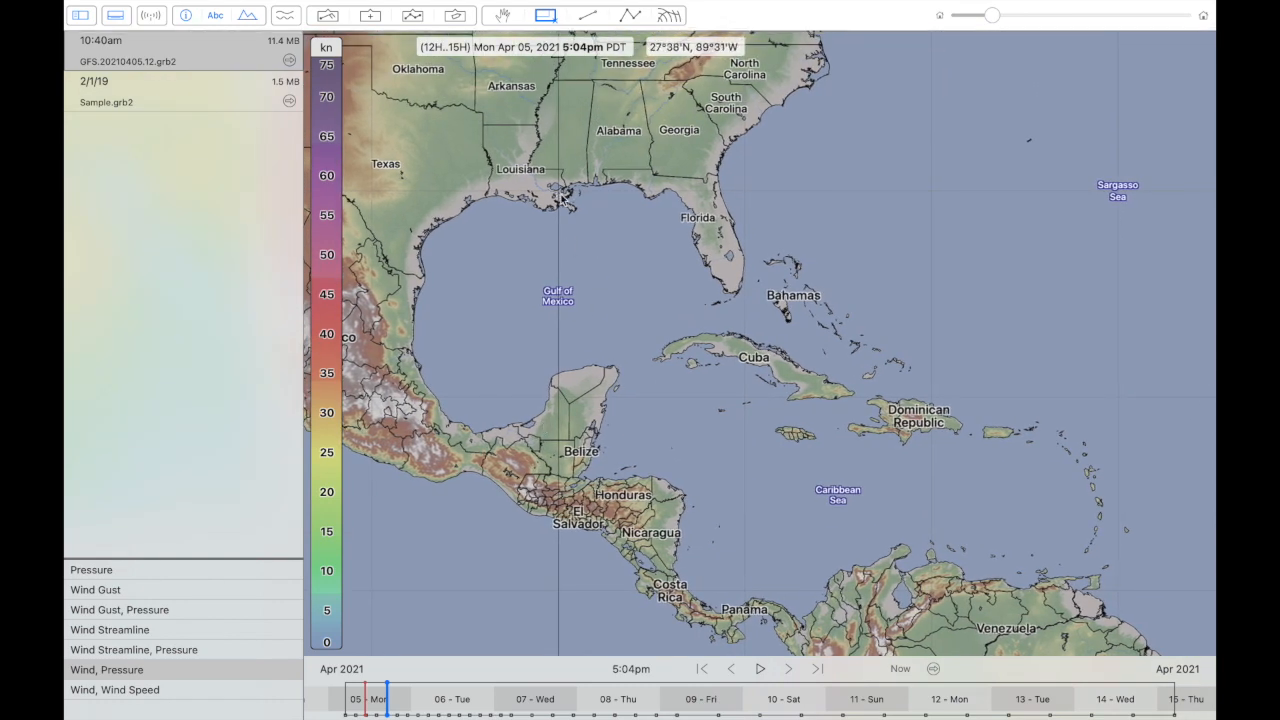
- Alternate between the hand tool and the region selection tool, and pan the map toward the Bahamas with the hand tool
{"action": "left_click", "coordinate": [509, 17]}
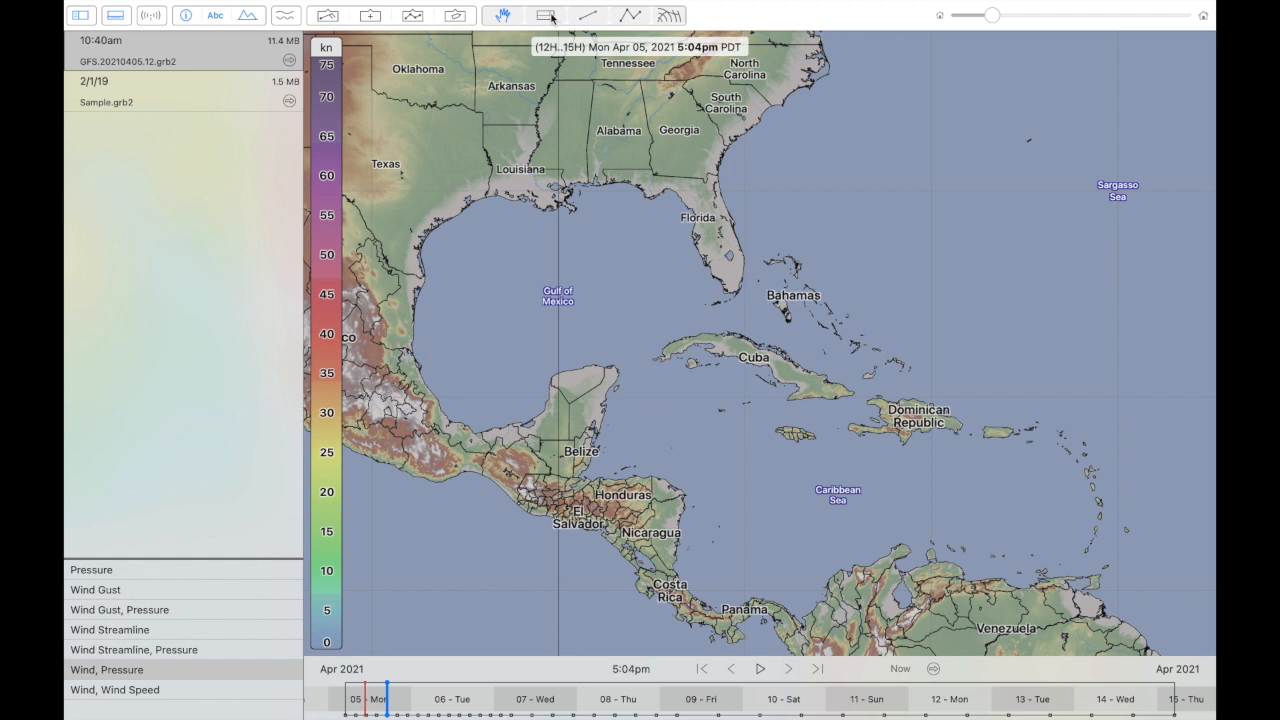
{"action": "left_click", "coordinate": [541, 19]}
{"action": "left_click", "coordinate": [507, 20]}
{"action": "left_click", "coordinate": [541, 19]}
{"action": "left_click", "coordinate": [505, 18]}
{"action": "left_click", "coordinate": [541, 19]}
{"action": "left_click", "coordinate": [506, 18]}
{"action": "left_click", "coordinate": [538, 19]}
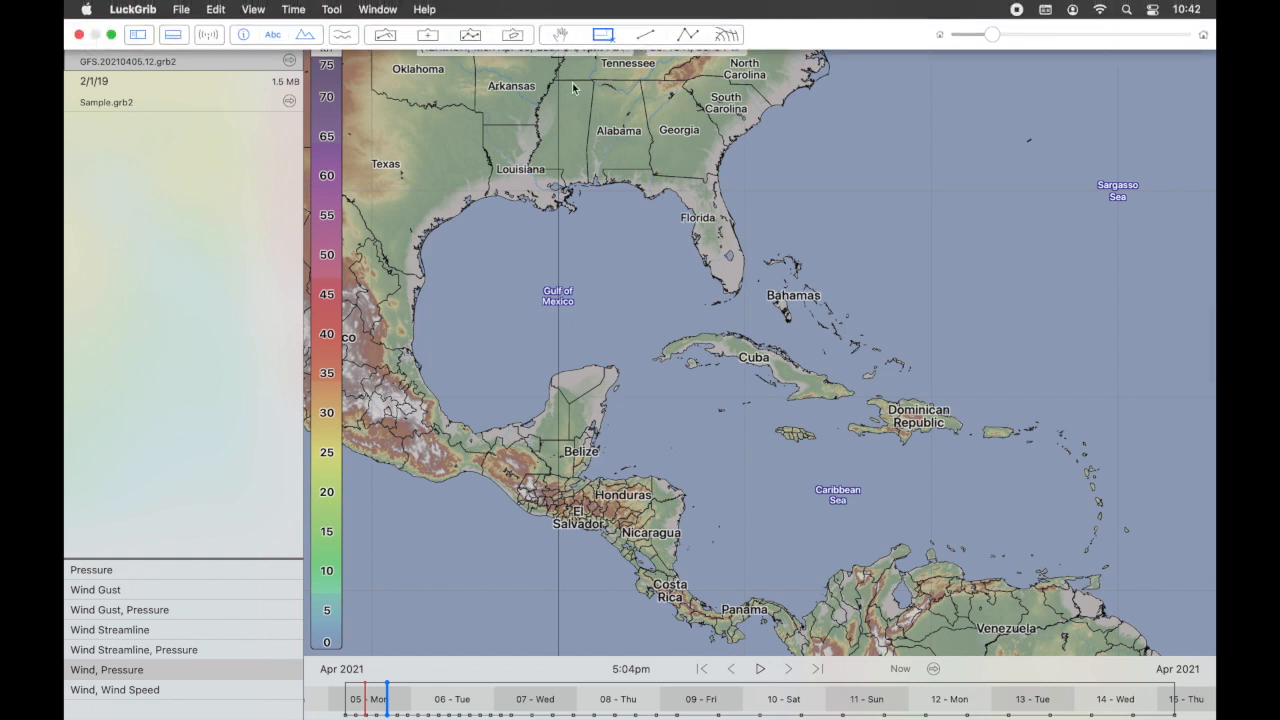
{"action": "left_click", "coordinate": [503, 16]}
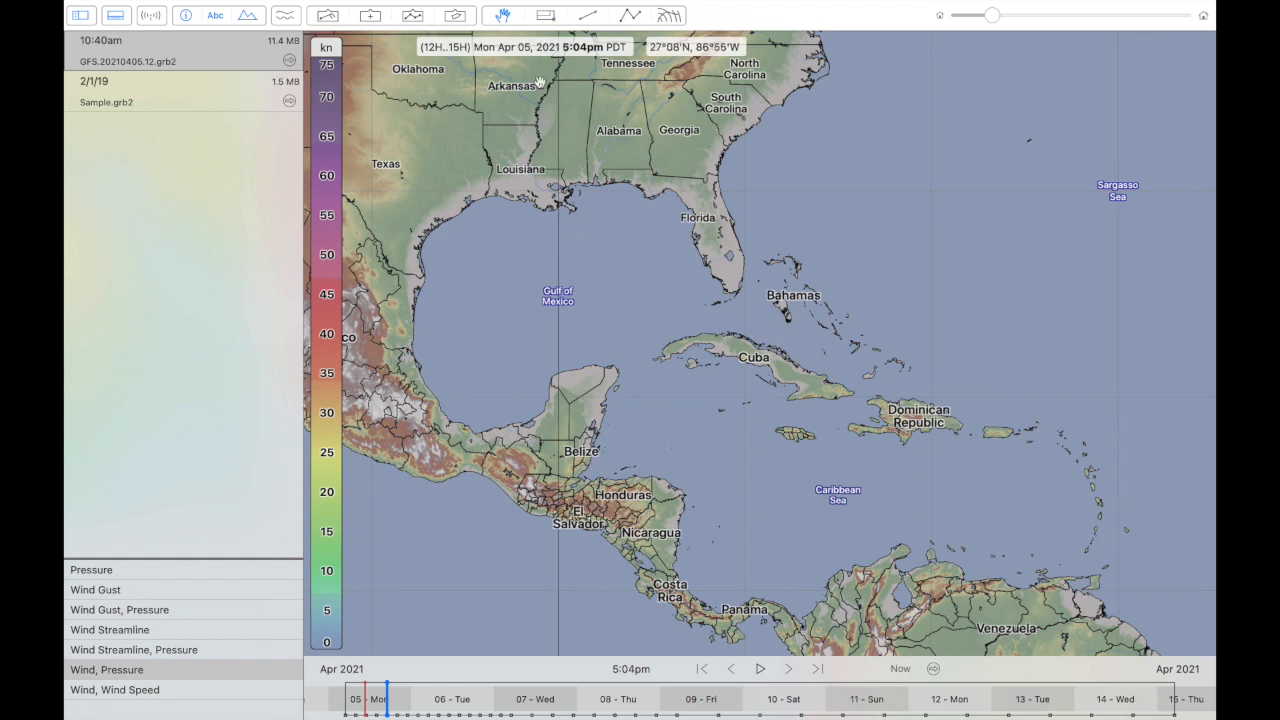
{"action": "left_click_drag", "start_coordinate": [708, 318], "coordinate": [597, 394]}
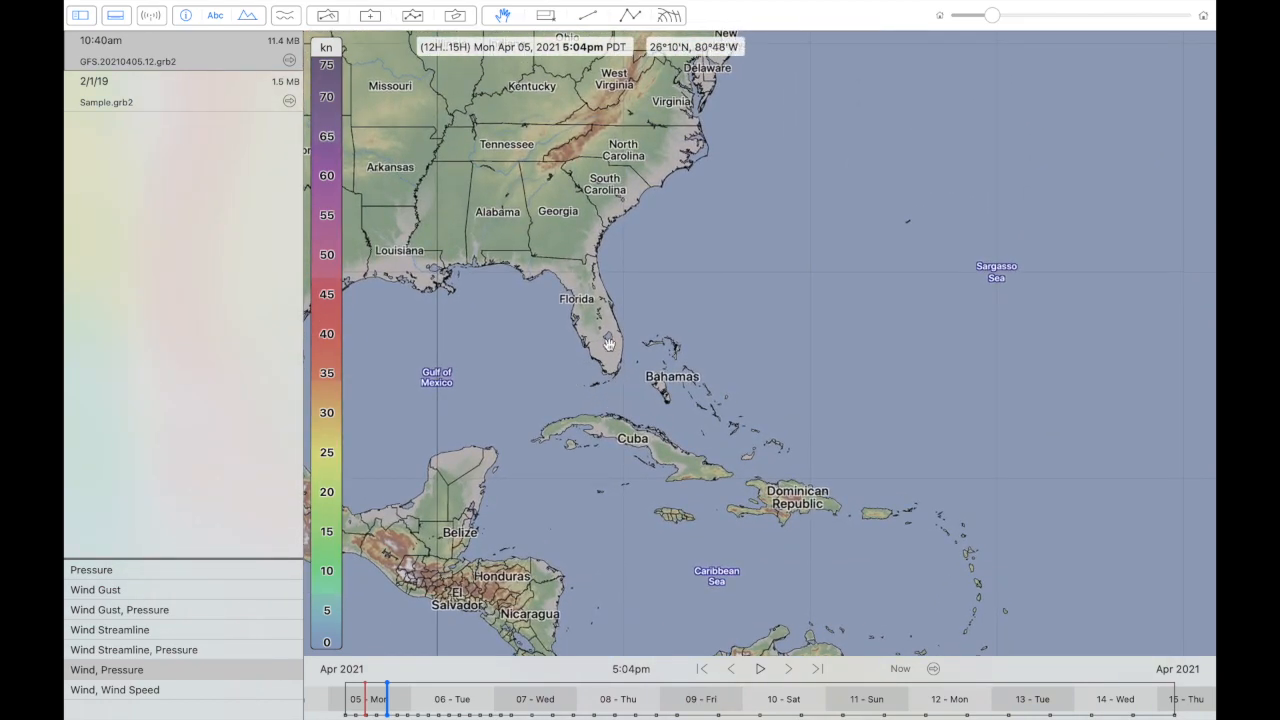
- Draw and adjust a download region over Florida, the Bahamas and Cuba, about 1,132 nm tall and 1,638 nm wide along its southern edge
{"action": "left_click", "coordinate": [545, 15]}
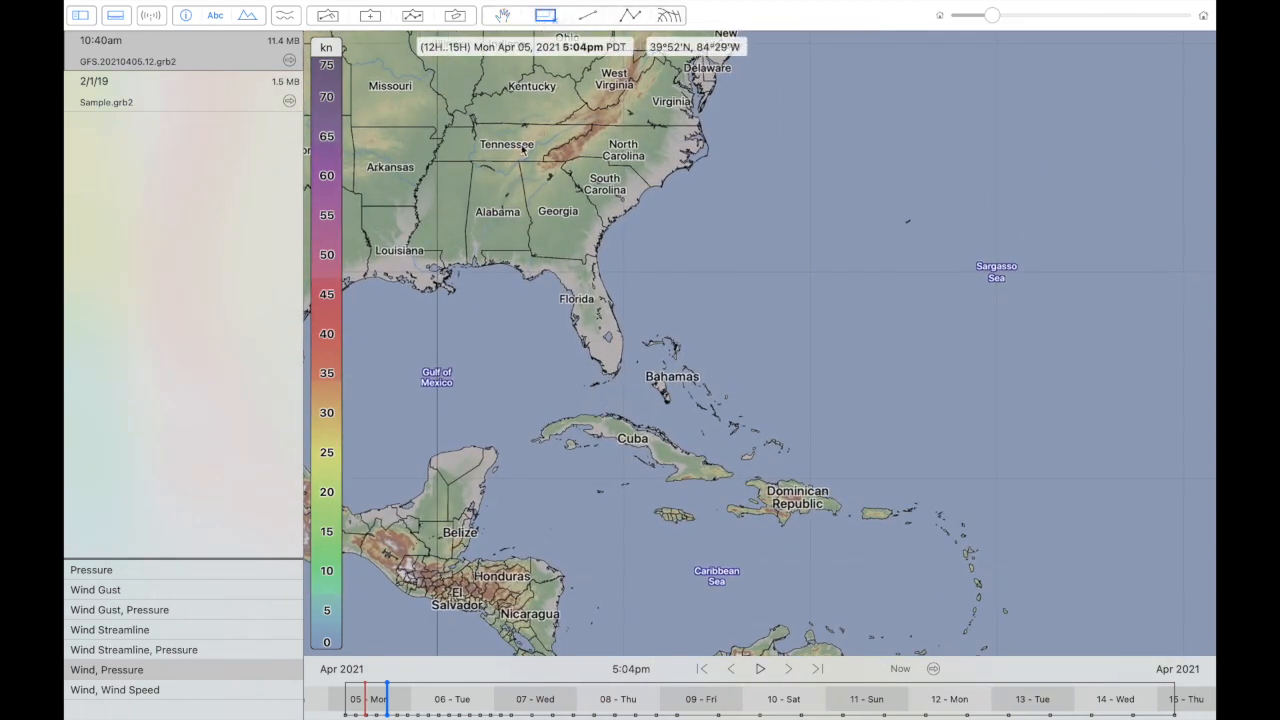
{"action": "scroll", "coordinate": [516, 222], "scroll_direction": "left", "scroll_amount": 3}
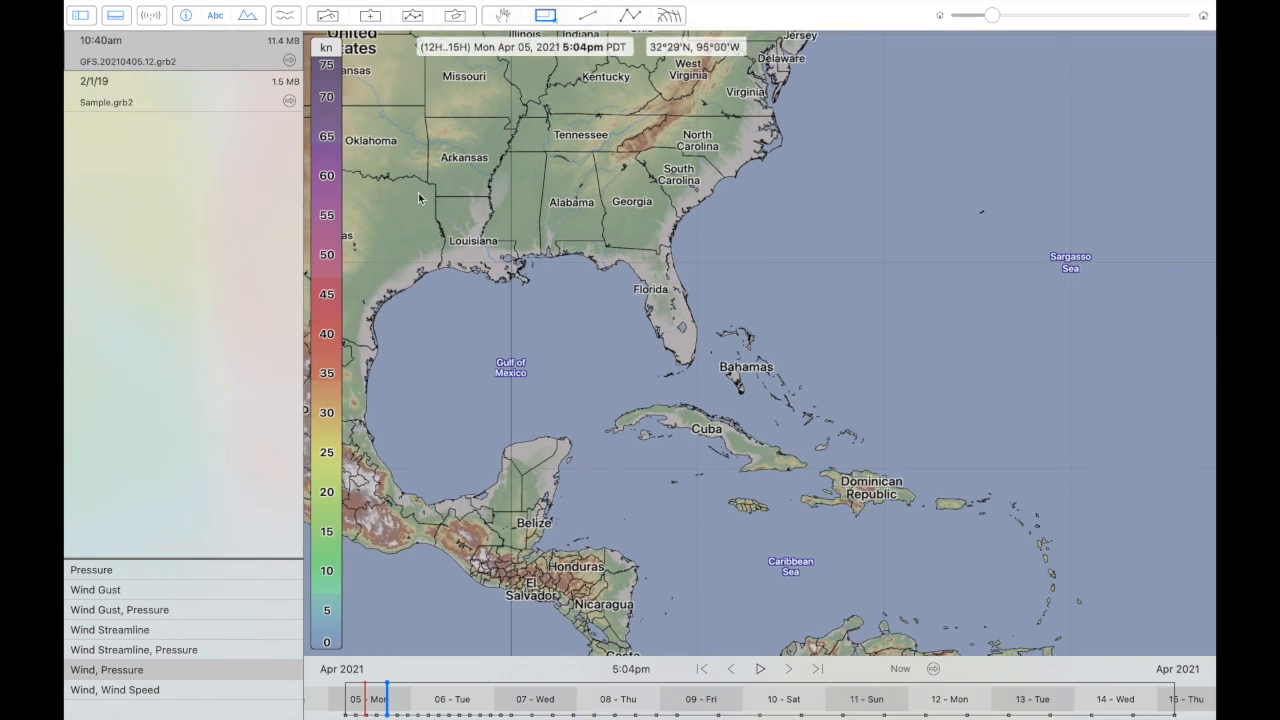
{"action": "left_click_drag", "start_coordinate": [420, 192], "coordinate": [1014, 580]}
{"action": "mouse_move", "coordinate": [733, 392]}
{"action": "left_mouse_down"}
{"action": "mouse_move", "coordinate": [740, 435]}
{"action": "mouse_move", "coordinate": [725, 440]}
{"action": "mouse_move", "coordinate": [749, 390]}
{"action": "left_mouse_up"}
{"action": "left_click_drag", "start_coordinate": [1030, 336], "coordinate": [1010, 380]}
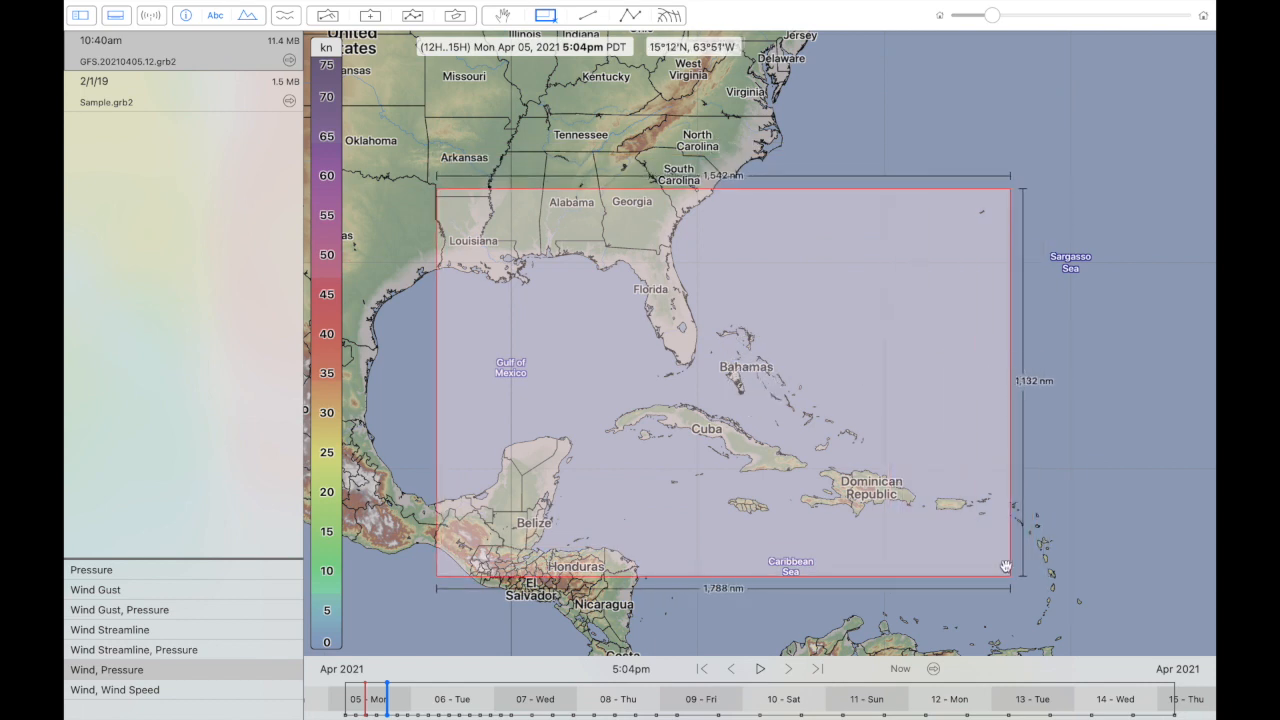
{"action": "left_click_drag", "start_coordinate": [881, 424], "coordinate": [913, 455]}
{"action": "left_click_drag", "start_coordinate": [1042, 606], "coordinate": [990, 537]}
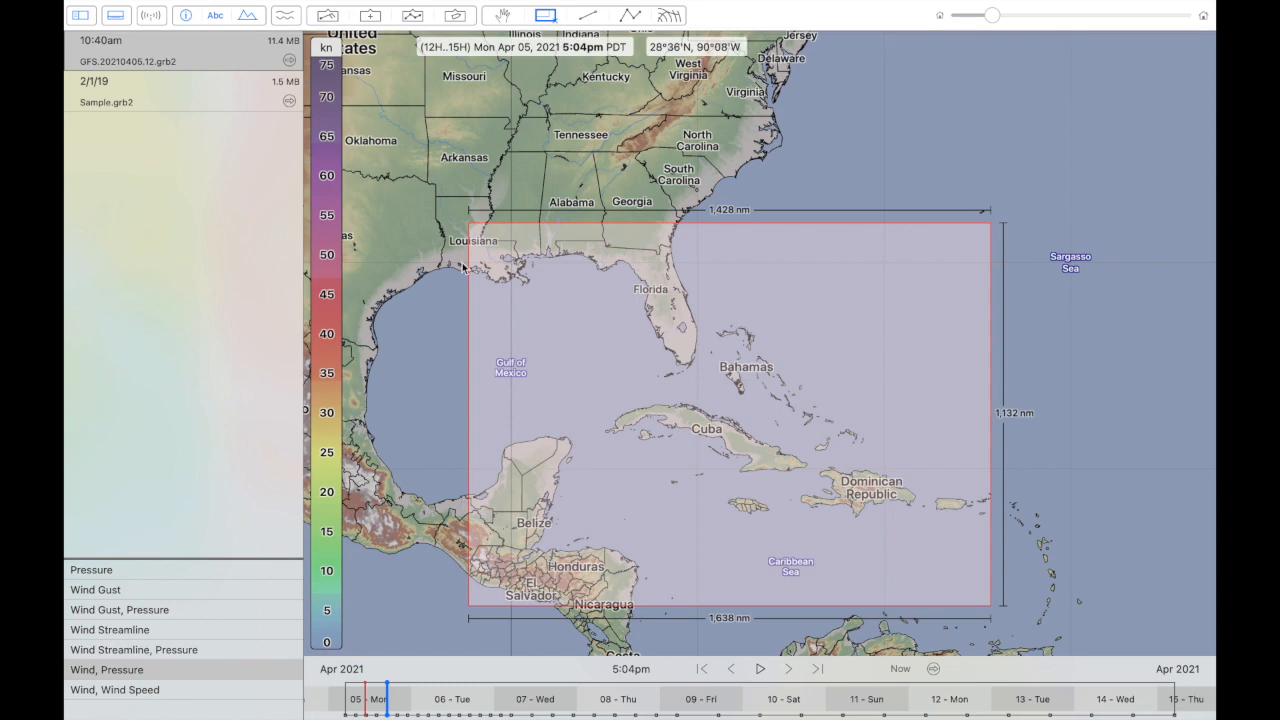
- Create a new GRIB request for the GFS model with pressure, wind, wind gust and total precipitation parameters
{"action": "left_click", "coordinate": [152, 16]}
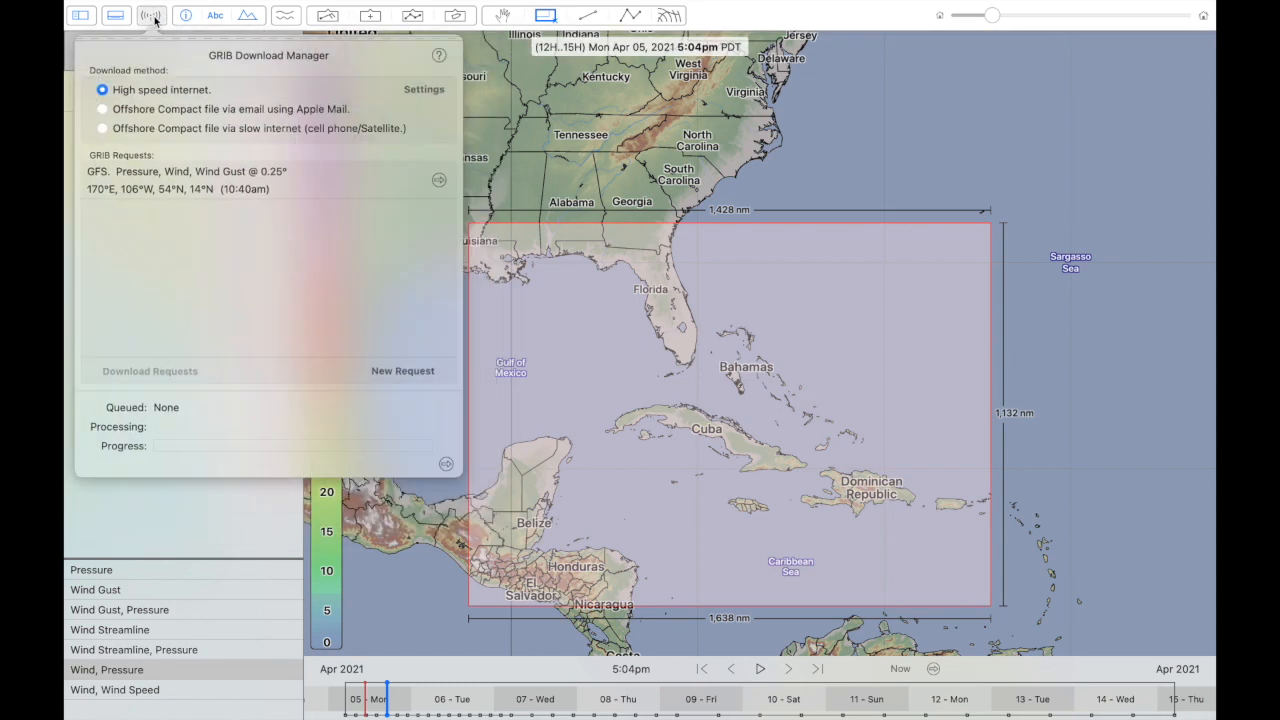
{"action": "left_click", "coordinate": [418, 372]}
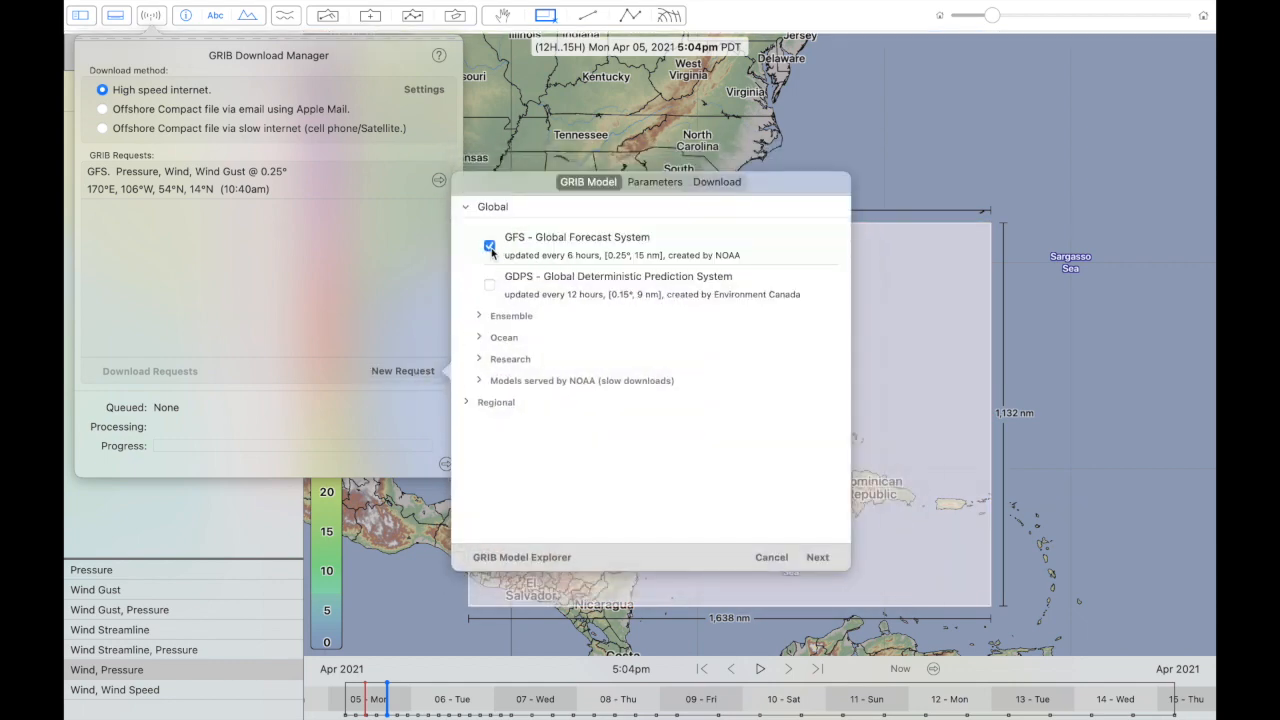
{"action": "left_click", "coordinate": [666, 184]}
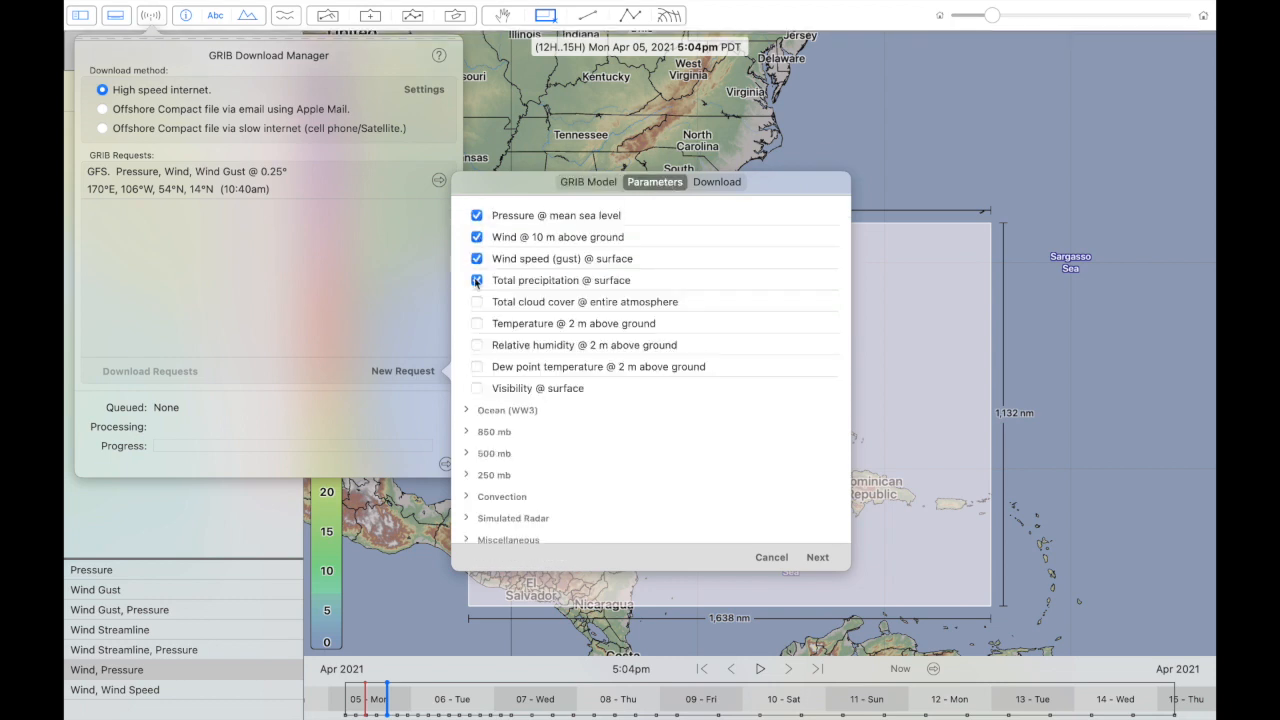
- Set the request's forecast length to 16 days, keeping every 3 hours and automatic resolution, and download the GRIB file
{"action": "left_click", "coordinate": [717, 182]}
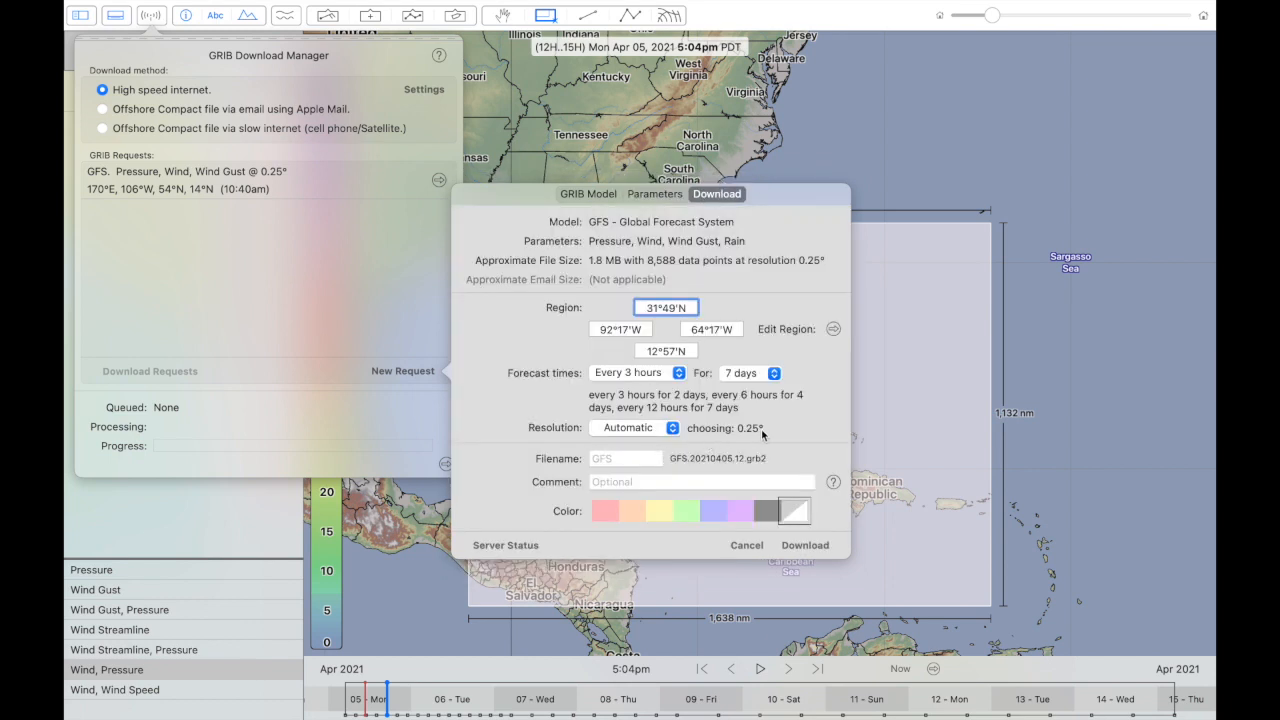
{"action": "left_click", "coordinate": [743, 373]}
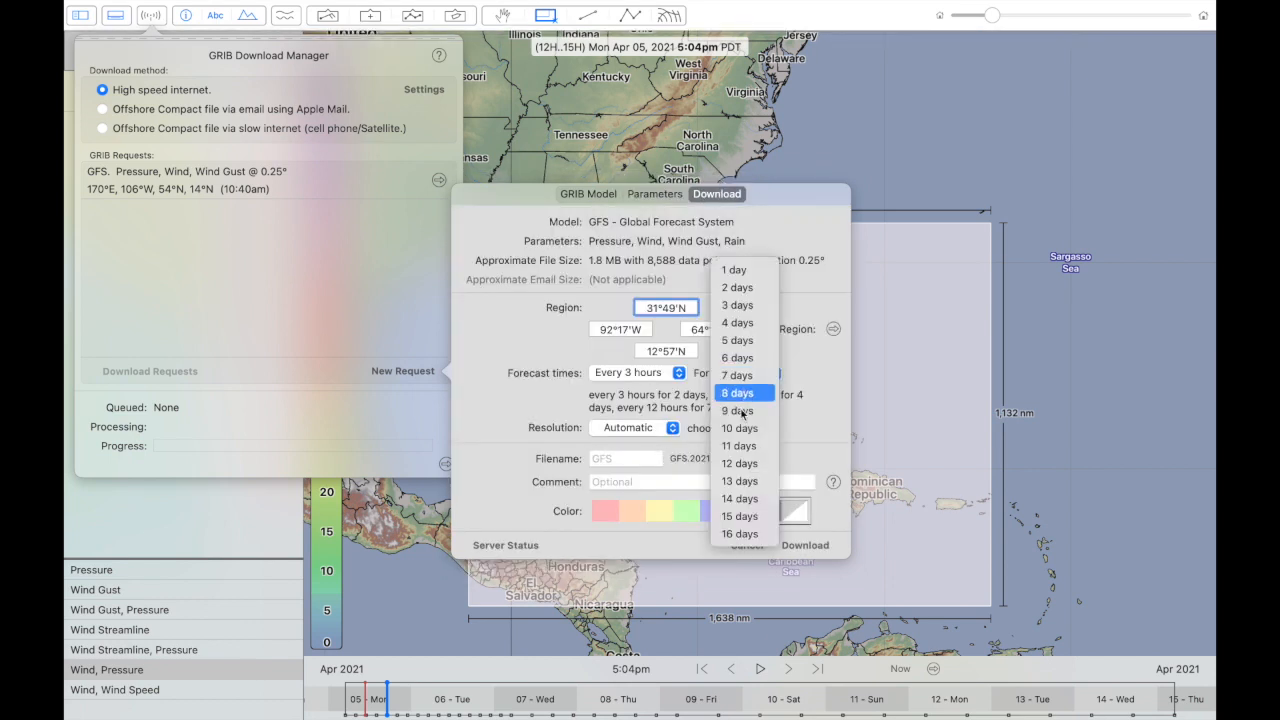
{"action": "left_click", "coordinate": [740, 534]}
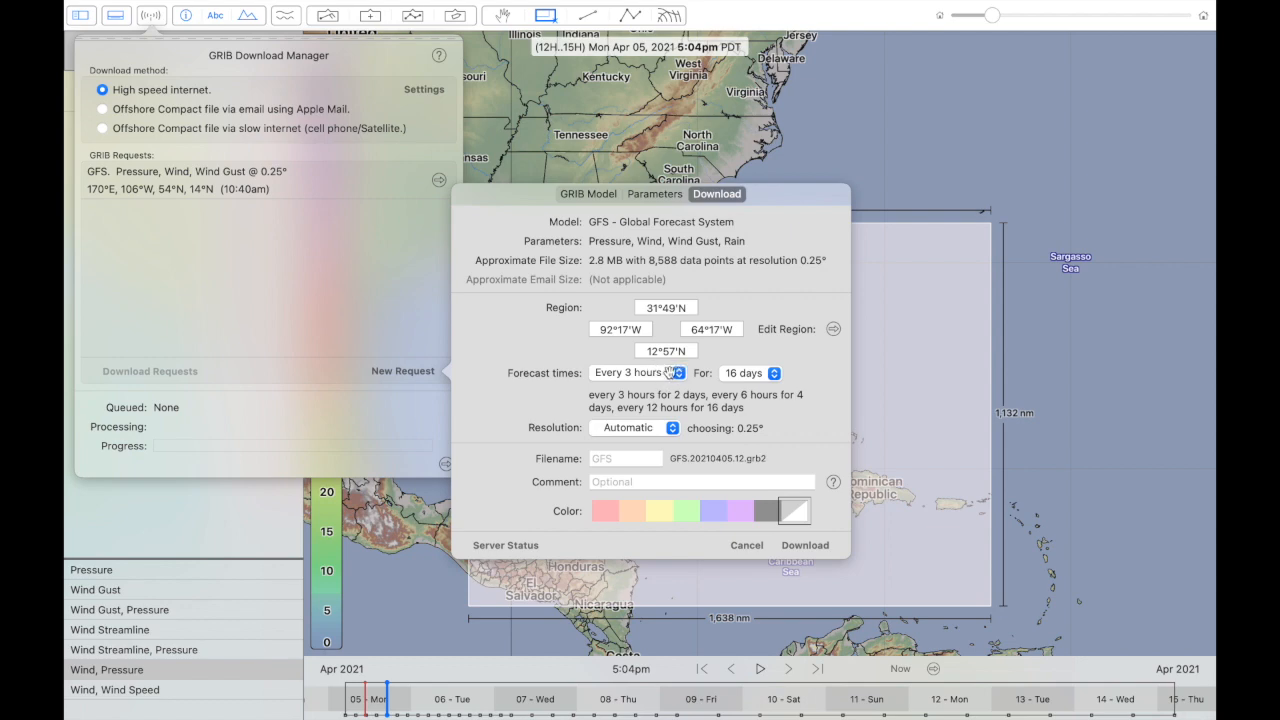
{"action": "left_click", "coordinate": [800, 546]}
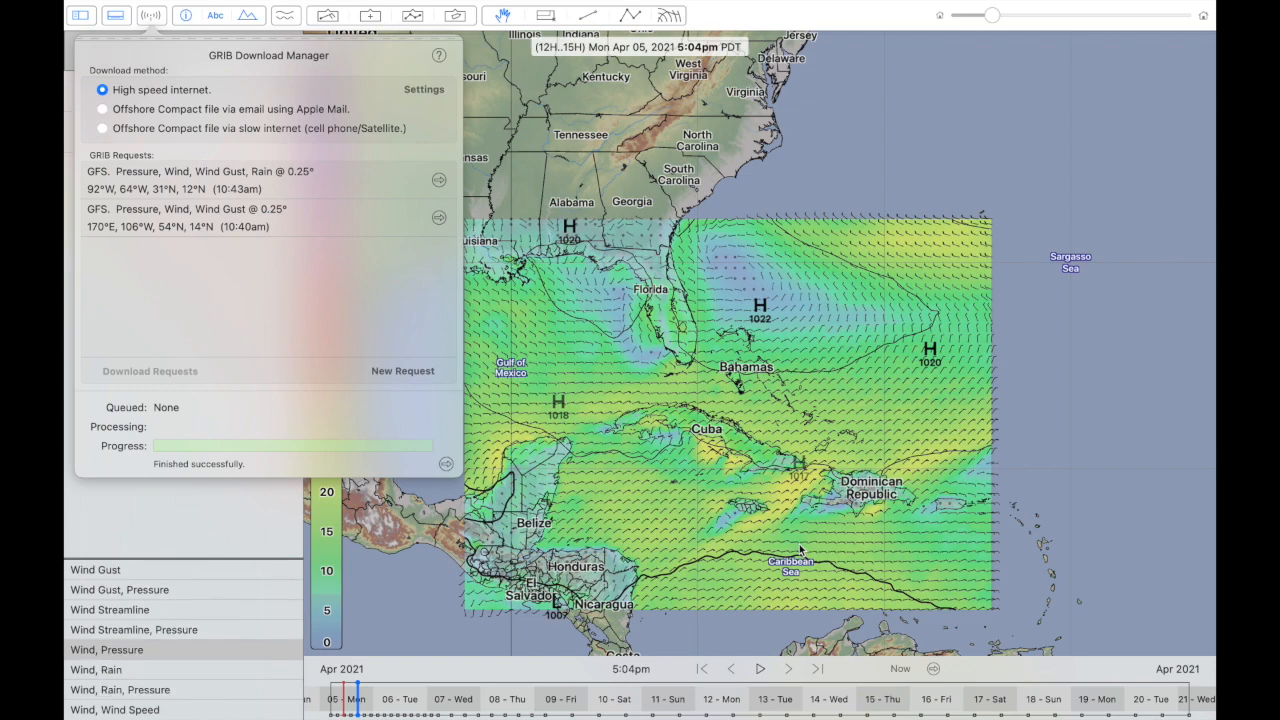
- Dismiss the download manager and examine the new wind and pressure forecast around Florida and Cuba, advancing it to Thu Apr 08, 8:18pm
{"action": "left_click", "coordinate": [798, 338]}
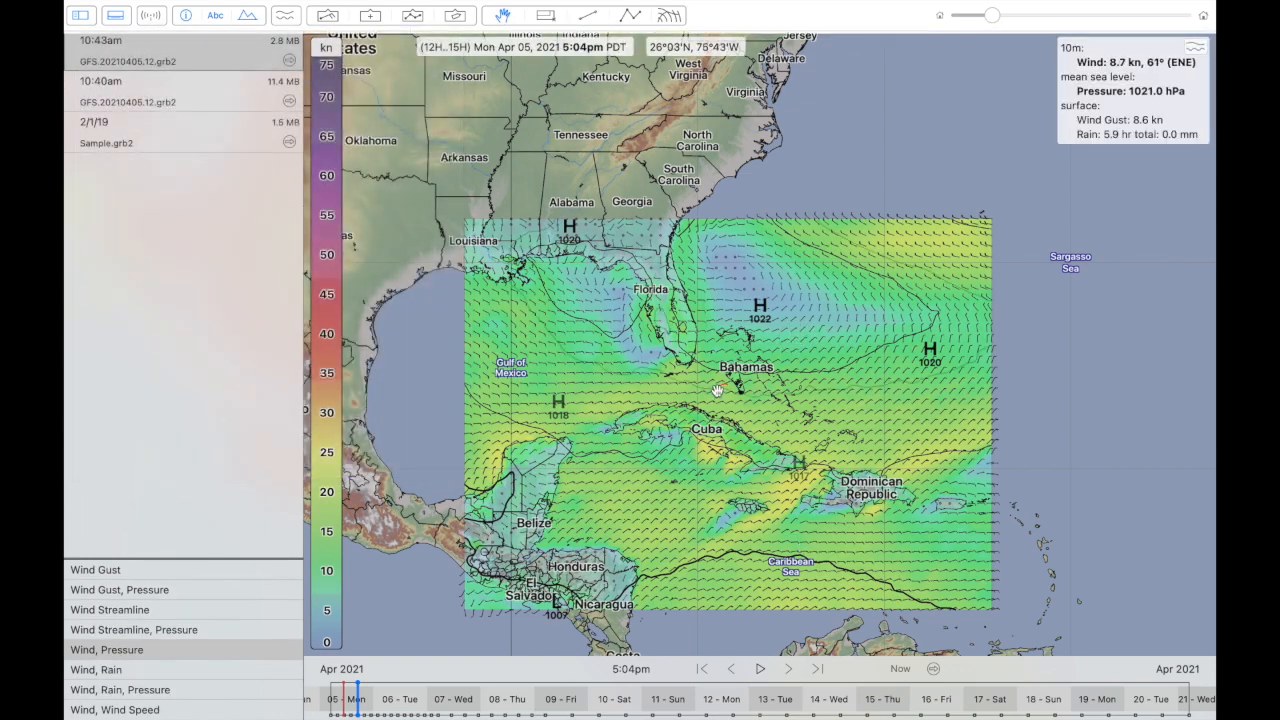
{"action": "scroll", "coordinate": [720, 396], "scroll_direction": "up", "scroll_amount": 5}
{"action": "left_click_drag", "start_coordinate": [720, 396], "coordinate": [745, 338]}
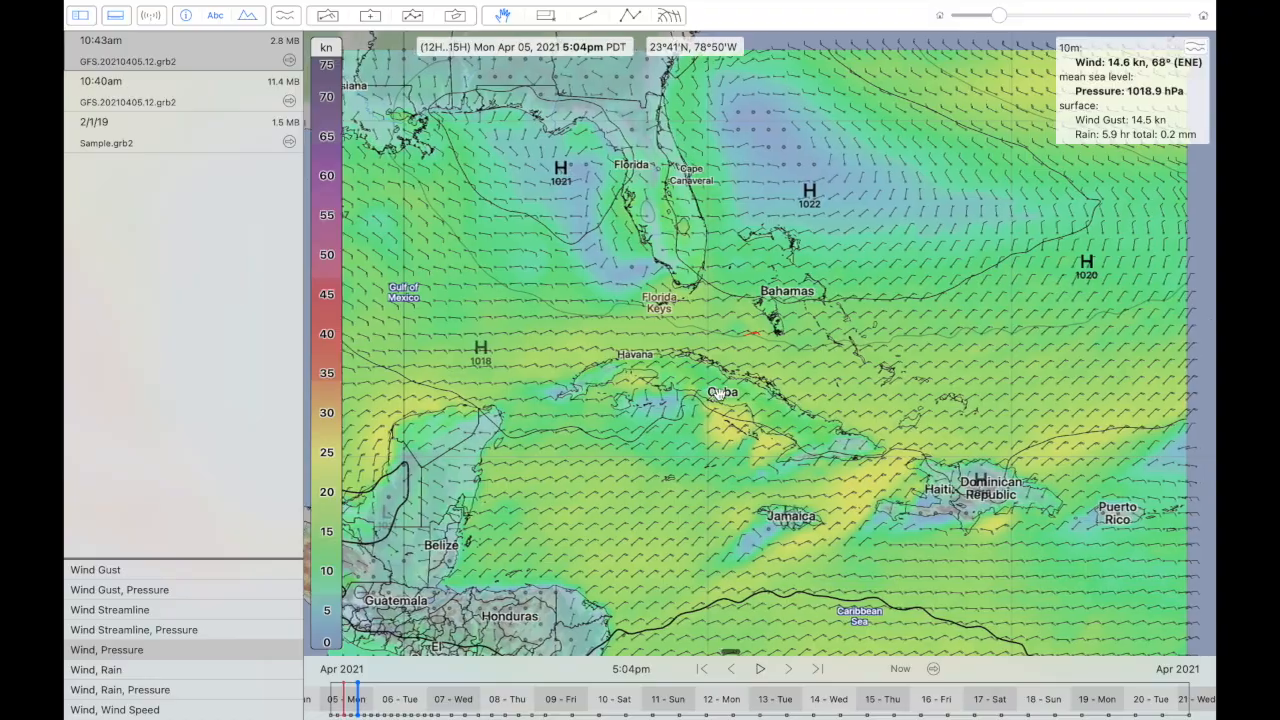
{"action": "mouse_move", "coordinate": [536, 695]}
{"action": "left_mouse_down"}
{"action": "mouse_move", "coordinate": [486, 690]}
{"action": "mouse_move", "coordinate": [728, 678]}
{"action": "mouse_move", "coordinate": [491, 691]}
{"action": "mouse_move", "coordinate": [525, 660]}
{"action": "left_mouse_up"}
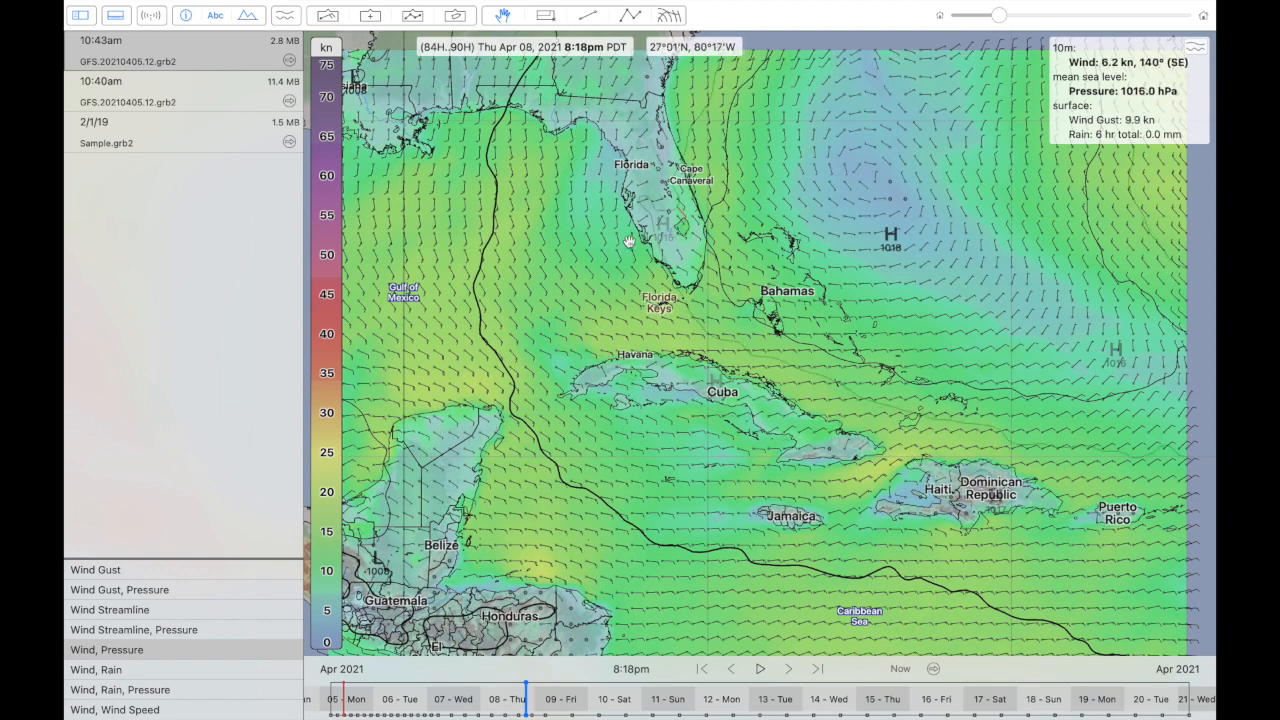
{"action": "scroll", "coordinate": [623, 267], "scroll_direction": "down", "scroll_amount": 4}
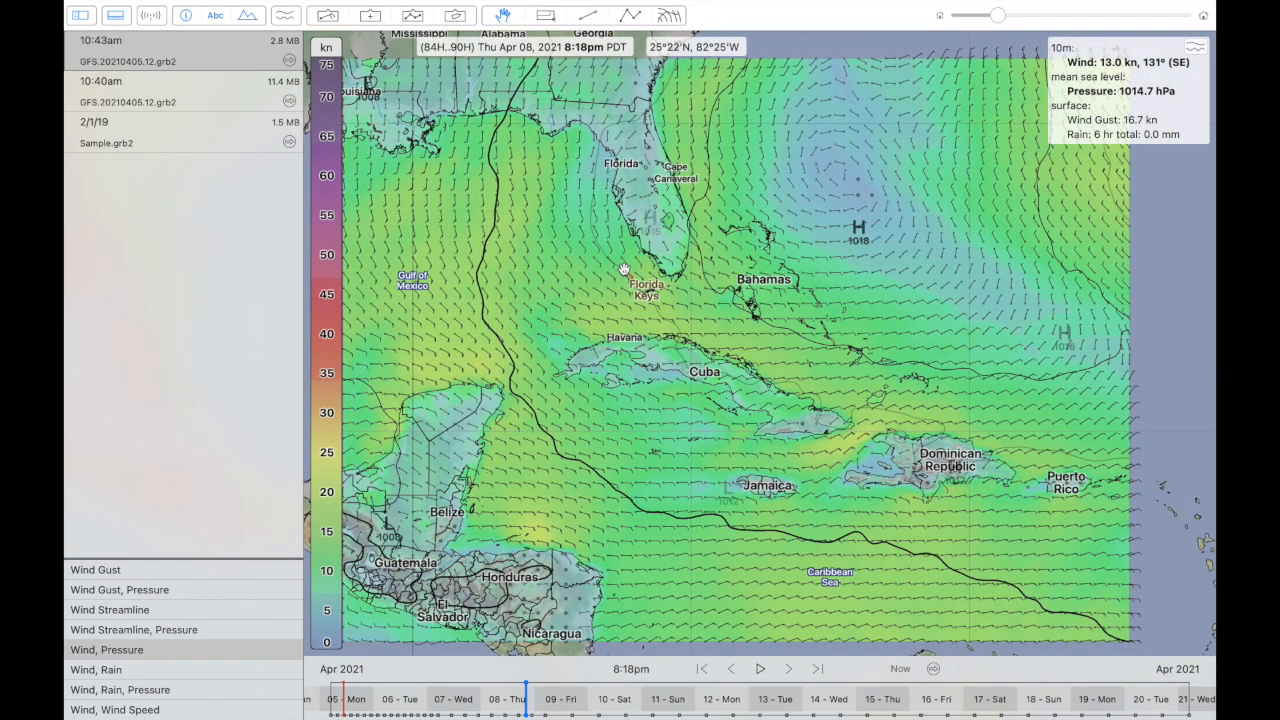
{"action": "scroll", "coordinate": [624, 269], "scroll_direction": "left", "scroll_amount": 3}
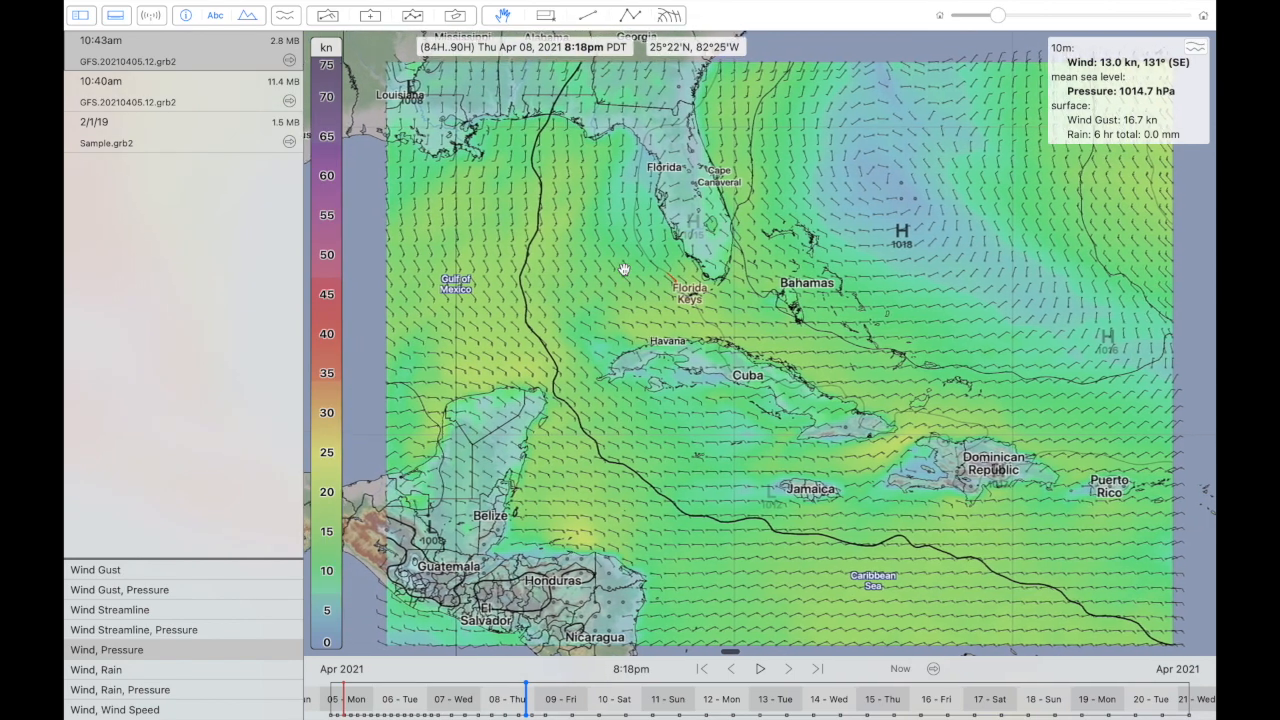
{"action": "scroll", "coordinate": [624, 269], "scroll_direction": "right", "scroll_amount": 2}
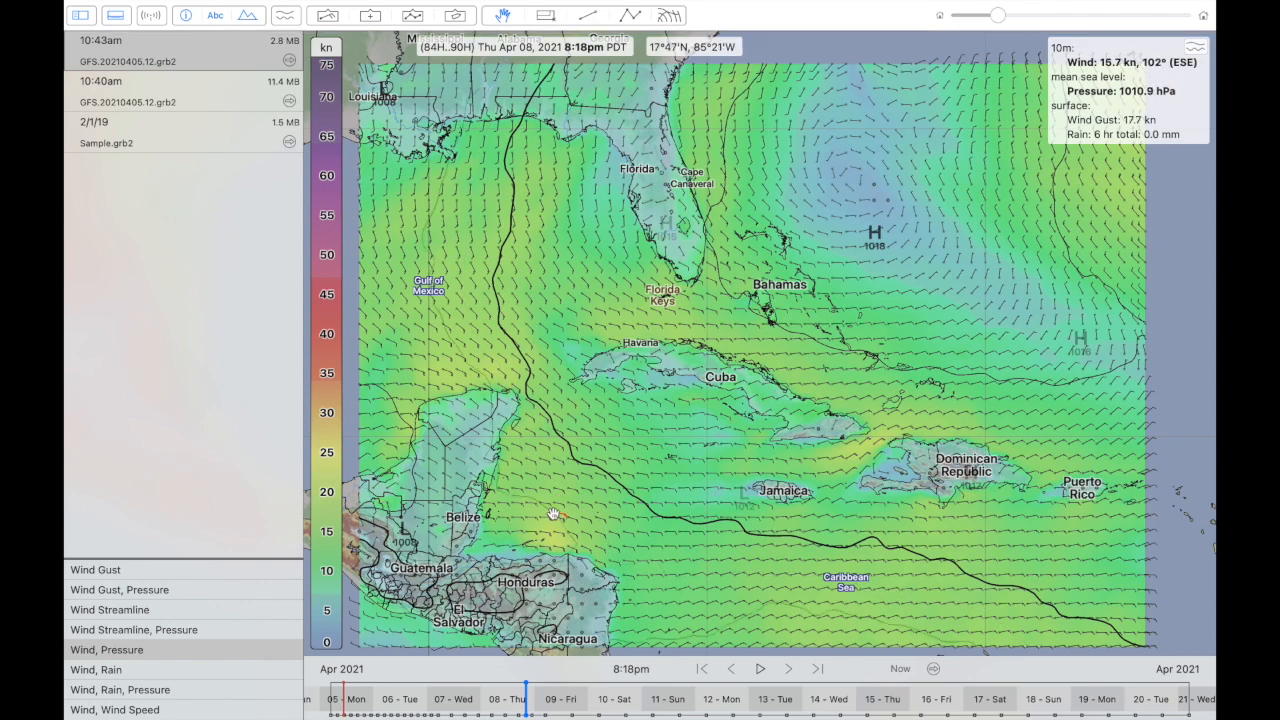
{"action": "scroll", "coordinate": [578, 428], "scroll_direction": "down", "scroll_amount": 5}
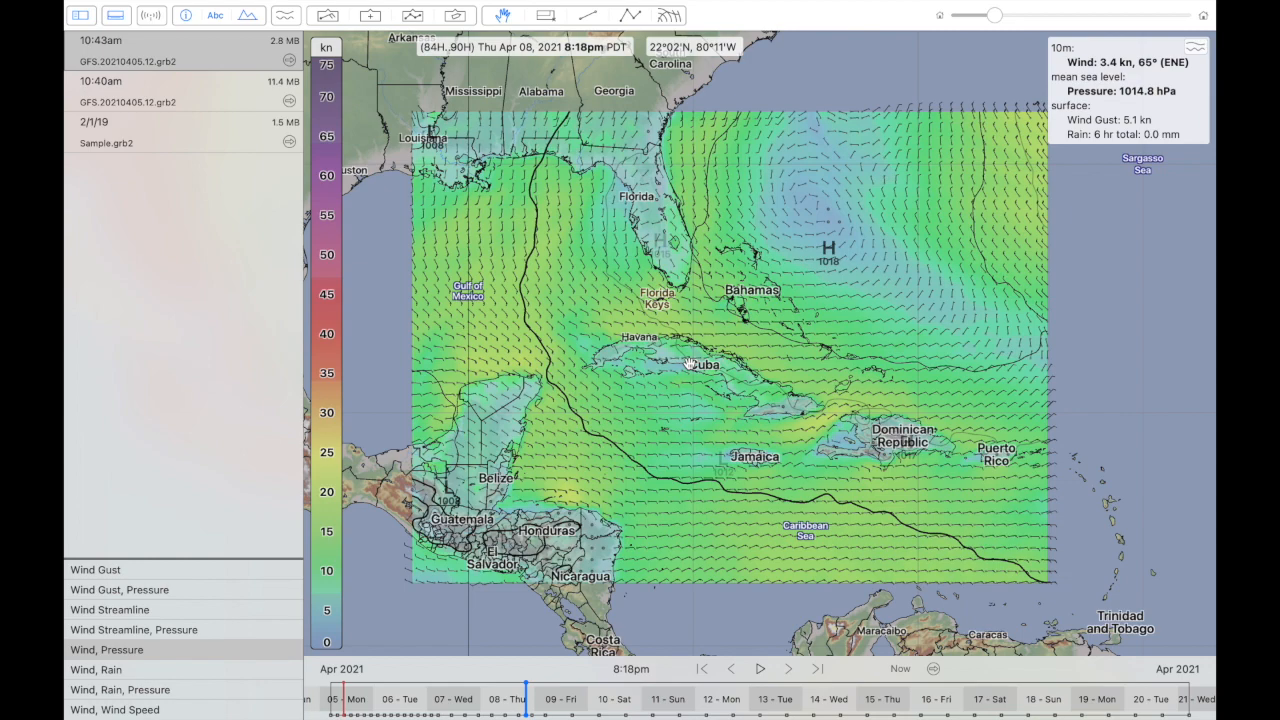
- Step the forecast back to Thu Apr 08, 5:00am and display the 10:40am North Pacific GRIB file
{"action": "key", "text": "Left"}
{"action": "key", "text": "Left"}
{"action": "key", "text": "Left"}
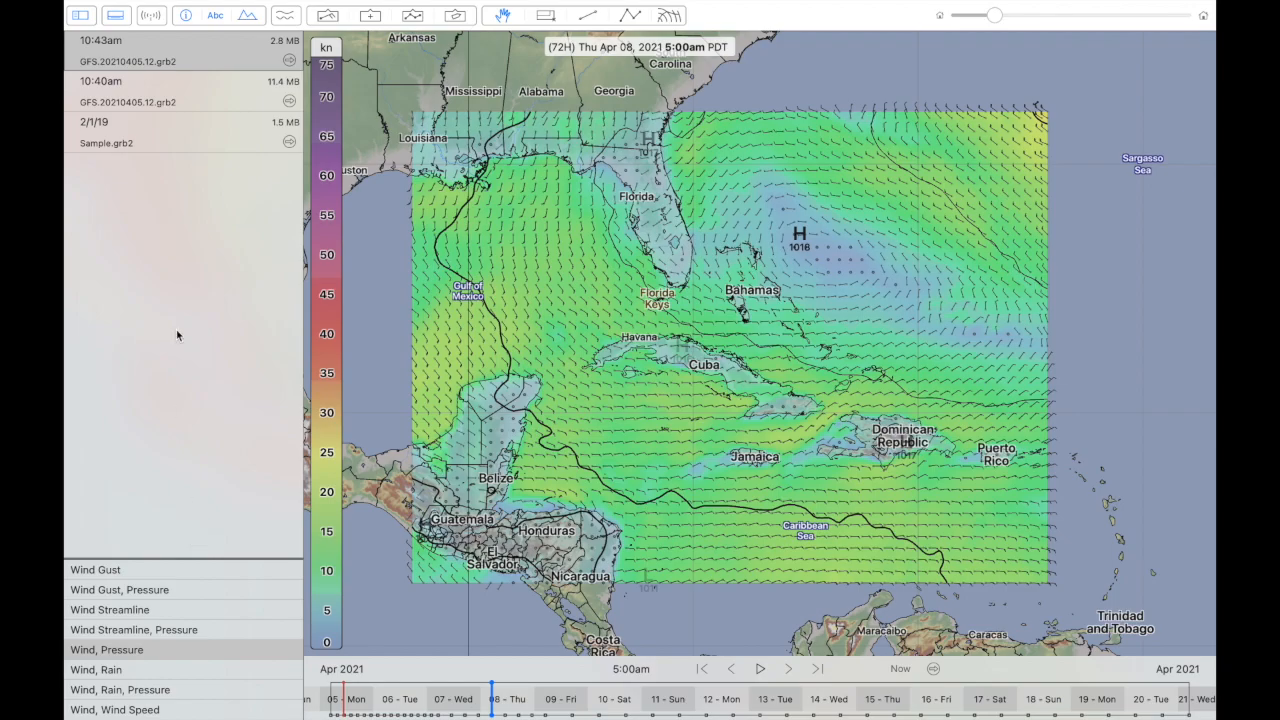
{"action": "left_click", "coordinate": [157, 87]}
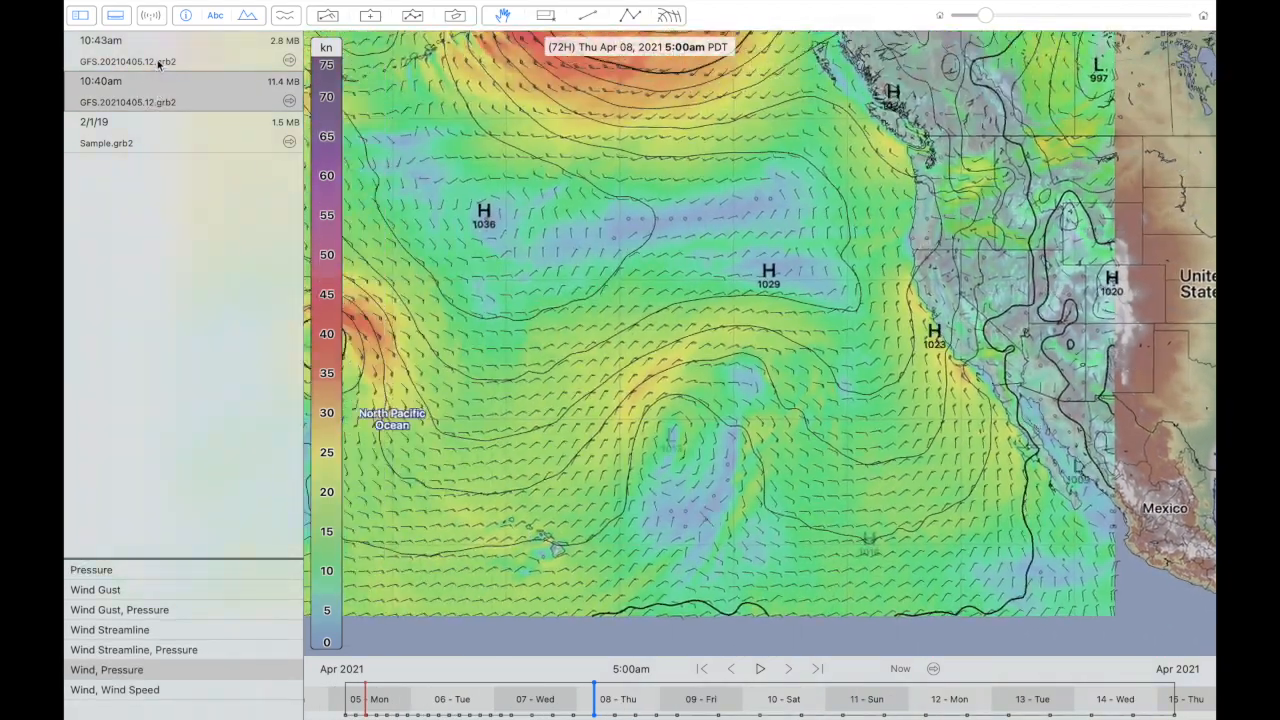
- Switch between the 10:43am Caribbean and 10:40am North Pacific GRIB files, ending on the Sample.grb2 file
{"action": "left_click", "coordinate": [158, 62]}
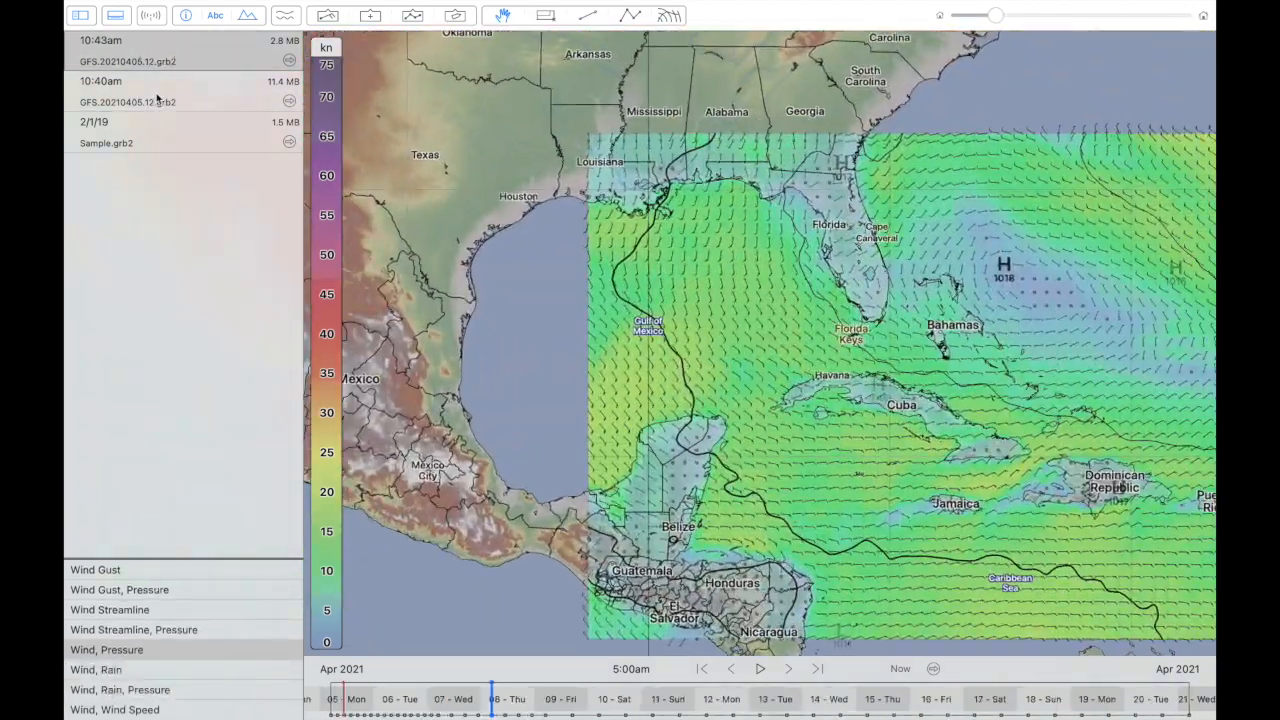
{"action": "left_click", "coordinate": [160, 100]}
{"action": "left_click", "coordinate": [160, 55]}
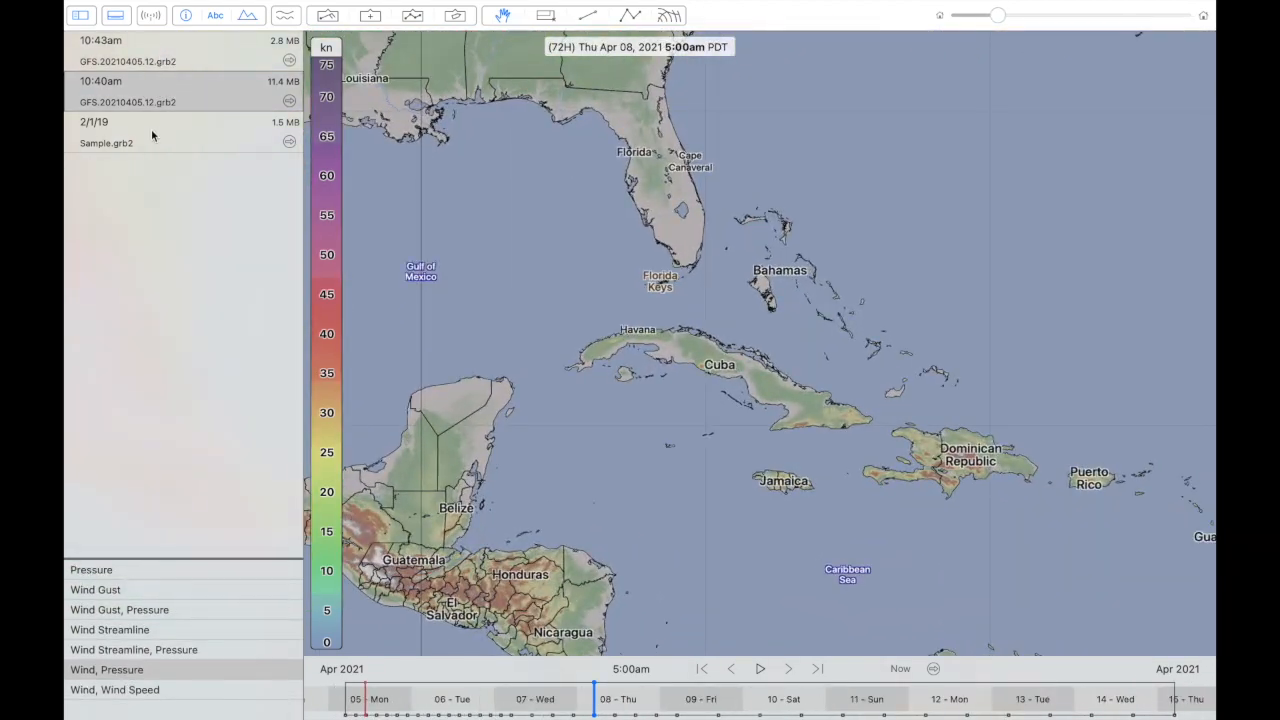
{"action": "left_click", "coordinate": [152, 135]}
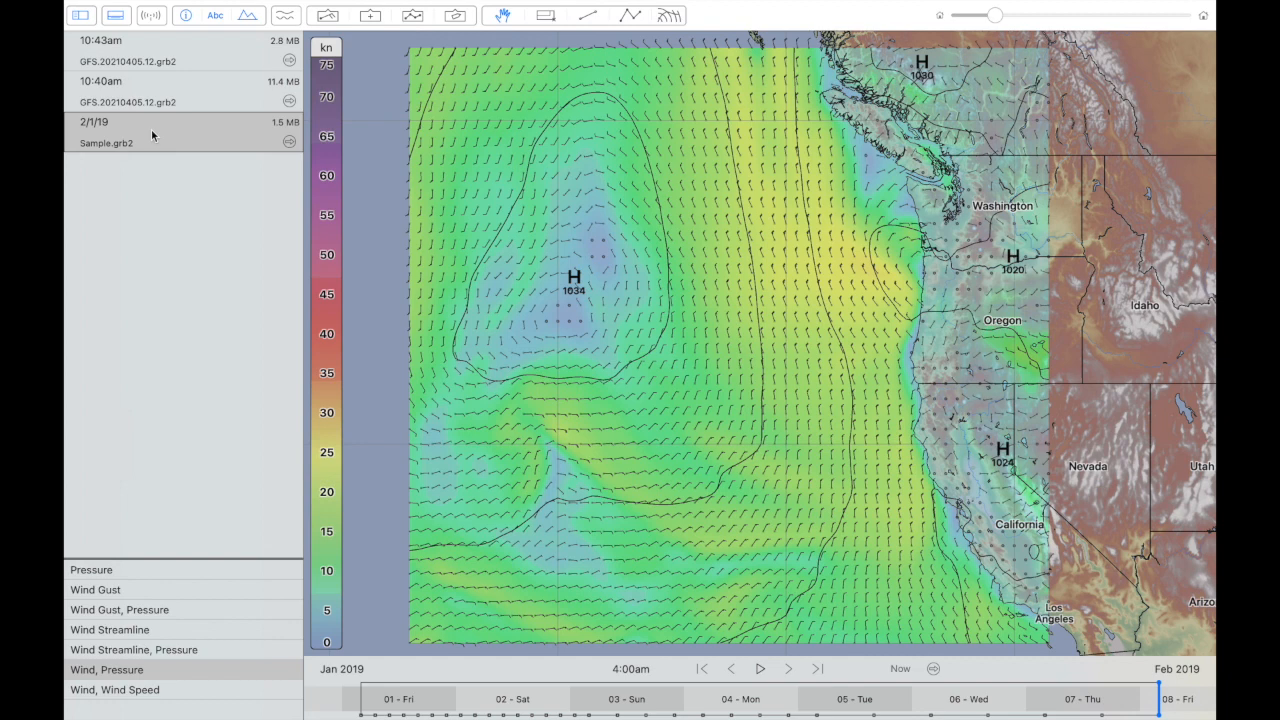
- Delete the Sample.grb2 file from the list of GRIB files
{"action": "right_click", "coordinate": [202, 137]}
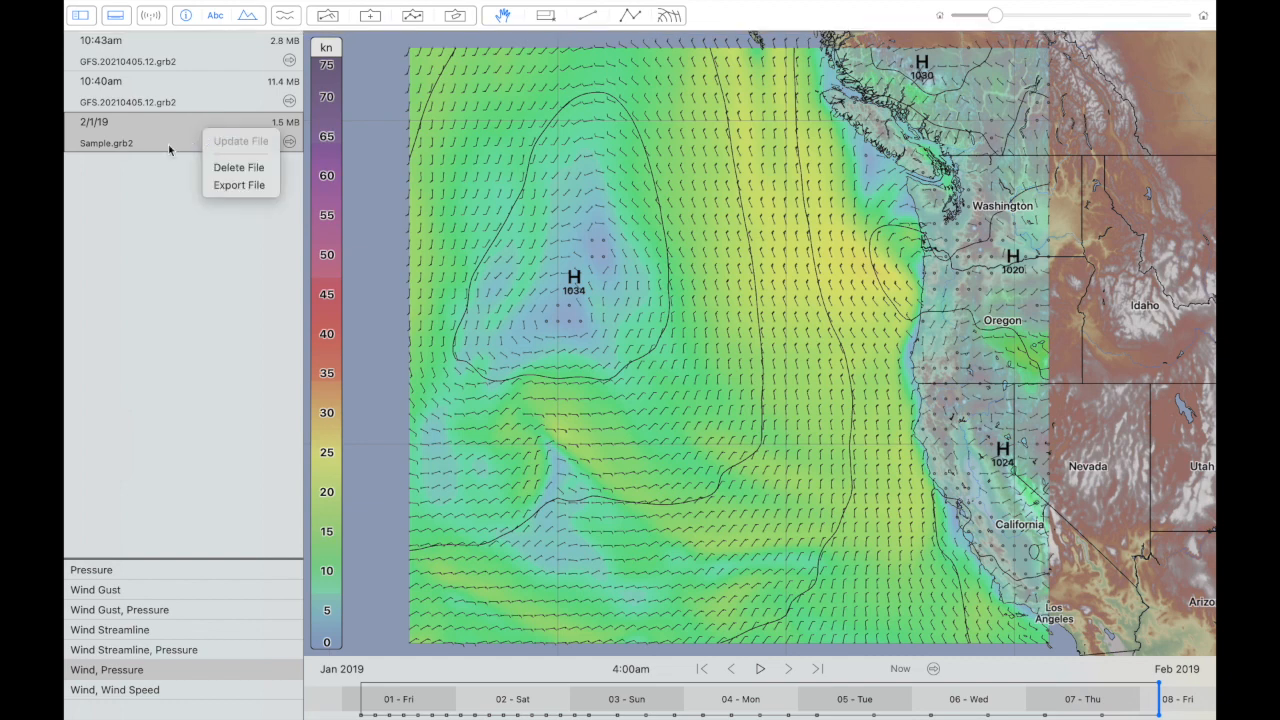
{"action": "left_click", "coordinate": [172, 138]}
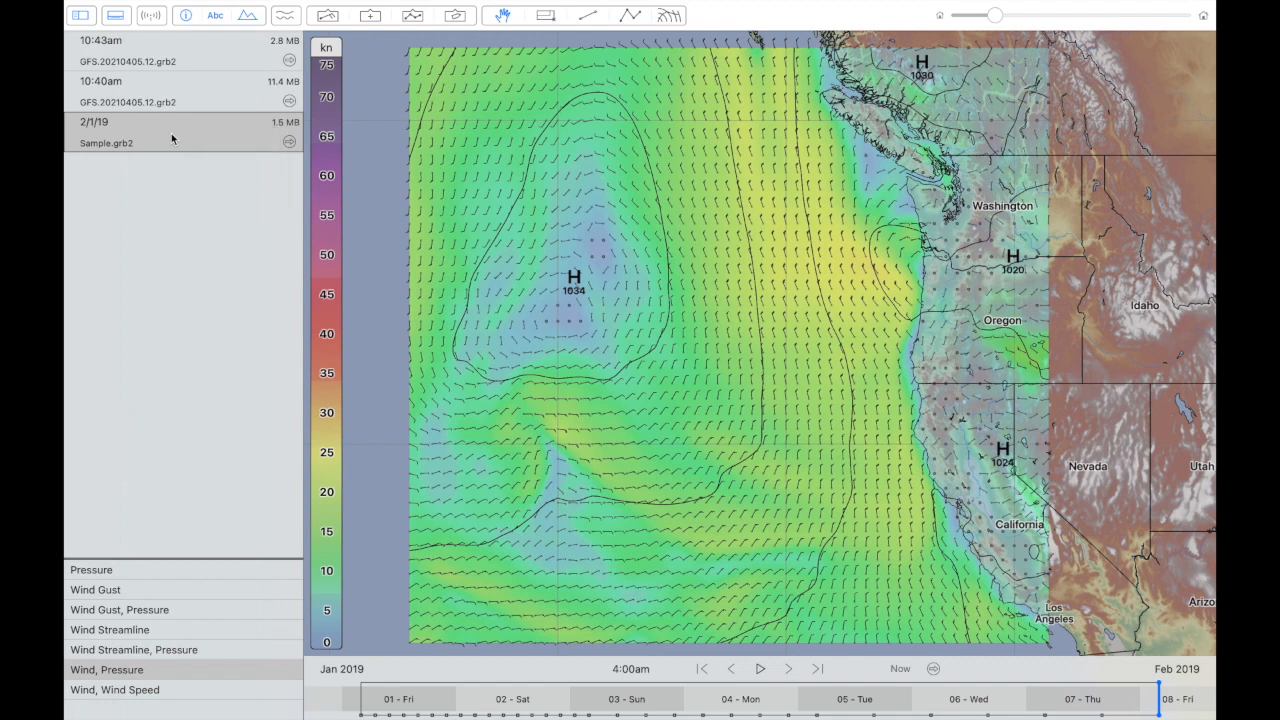
{"action": "left_click", "coordinate": [171, 138]}
{"action": "right_click", "coordinate": [181, 138]}
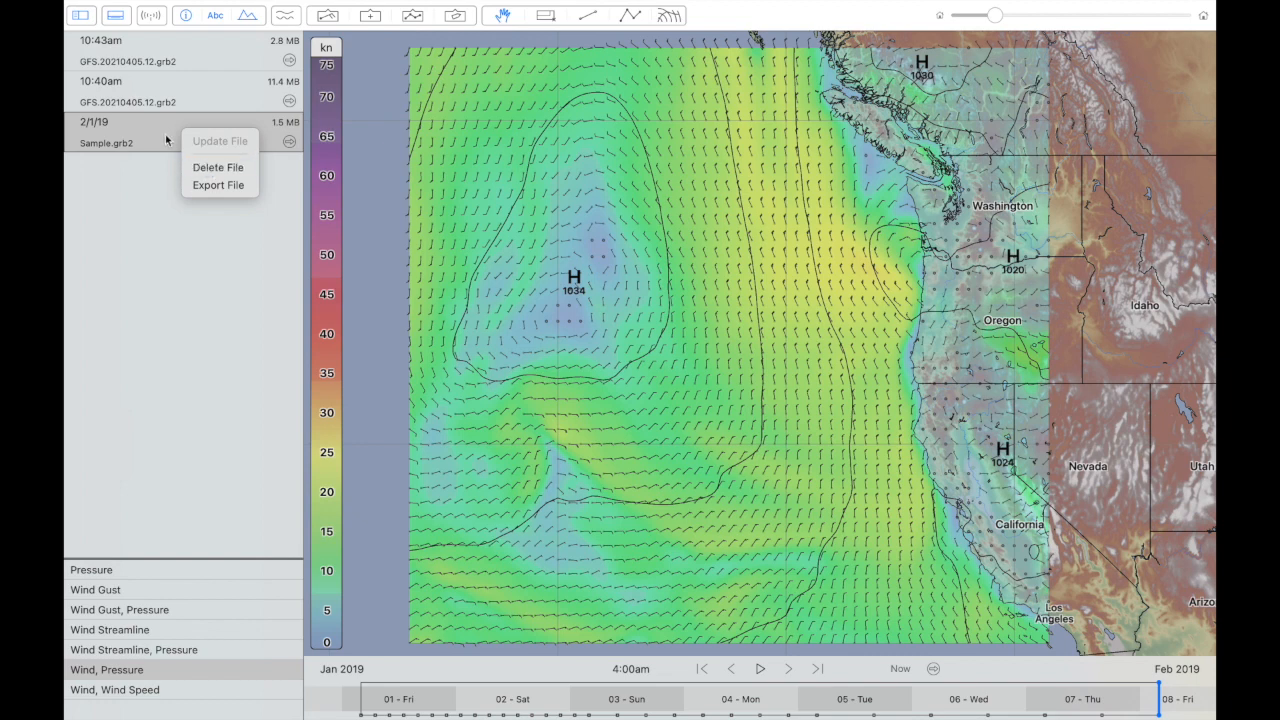
{"action": "left_click", "coordinate": [157, 200]}
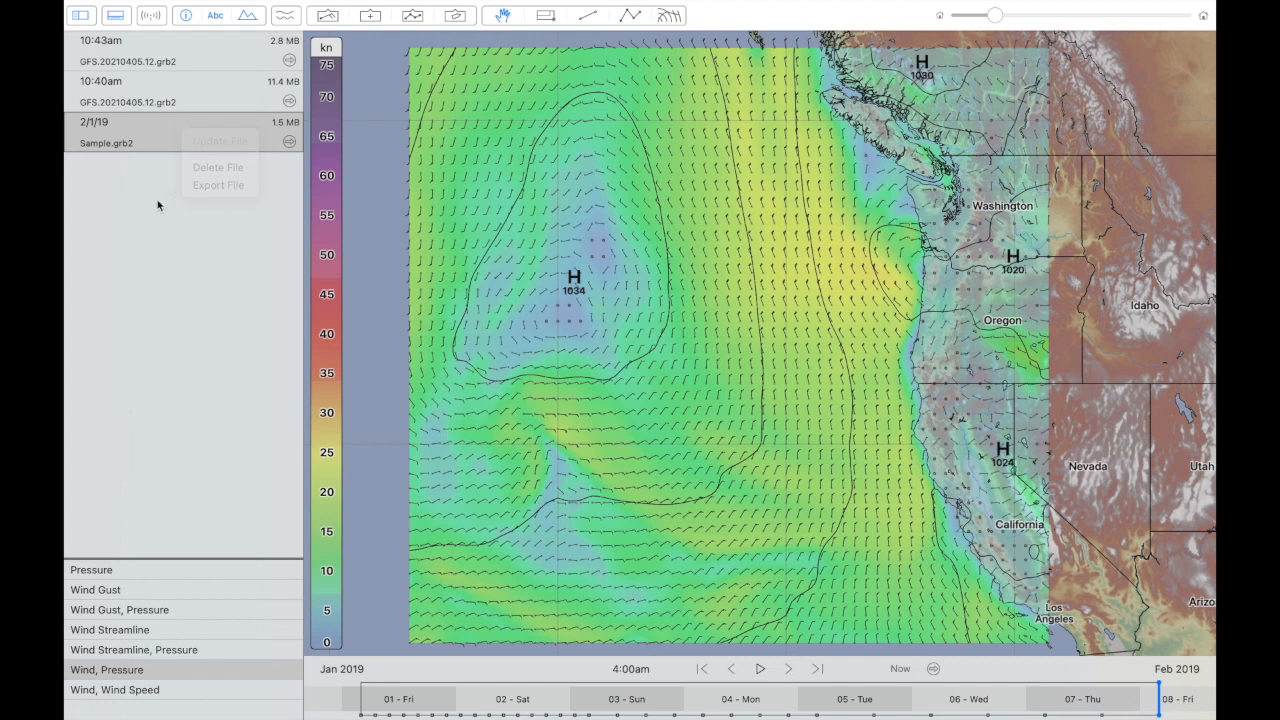
{"action": "right_click", "coordinate": [177, 133]}
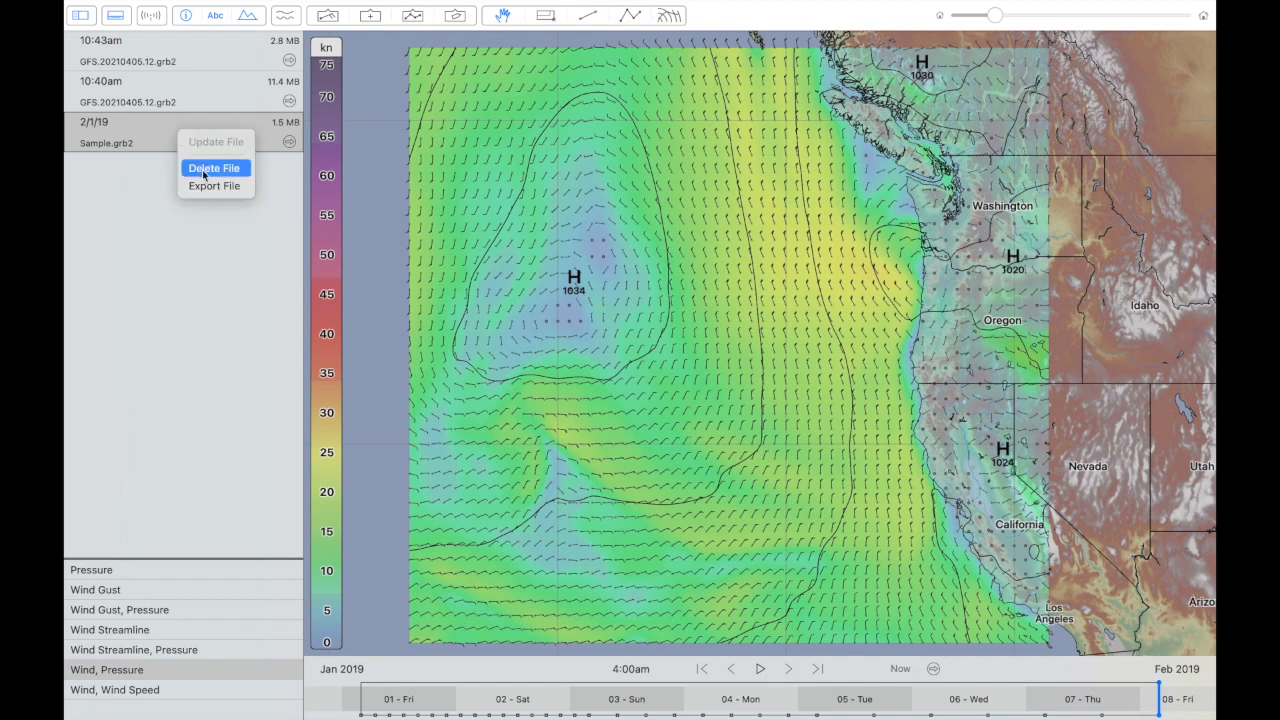
{"action": "left_click", "coordinate": [213, 168]}
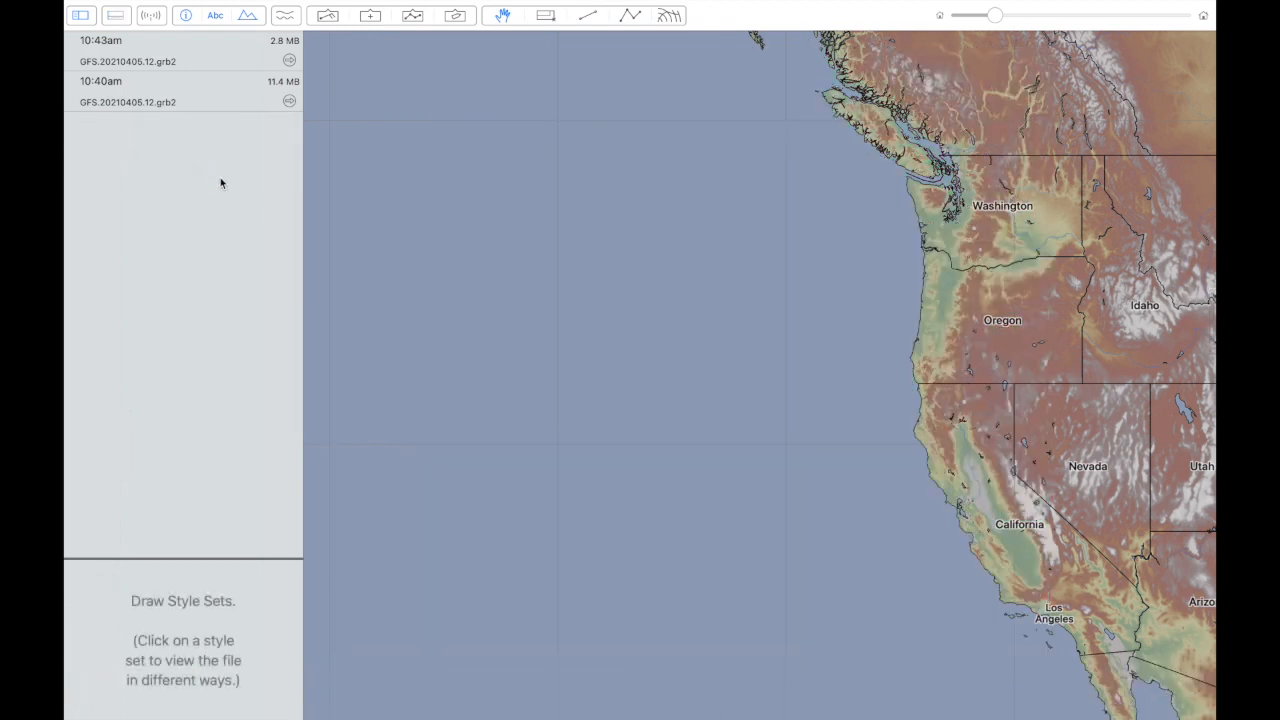
- Display the 10:43am Caribbean GRIB file and enlarge the list of draw style sets to show every entry
{"action": "left_click", "coordinate": [155, 101]}
{"action": "left_click", "coordinate": [162, 50]}
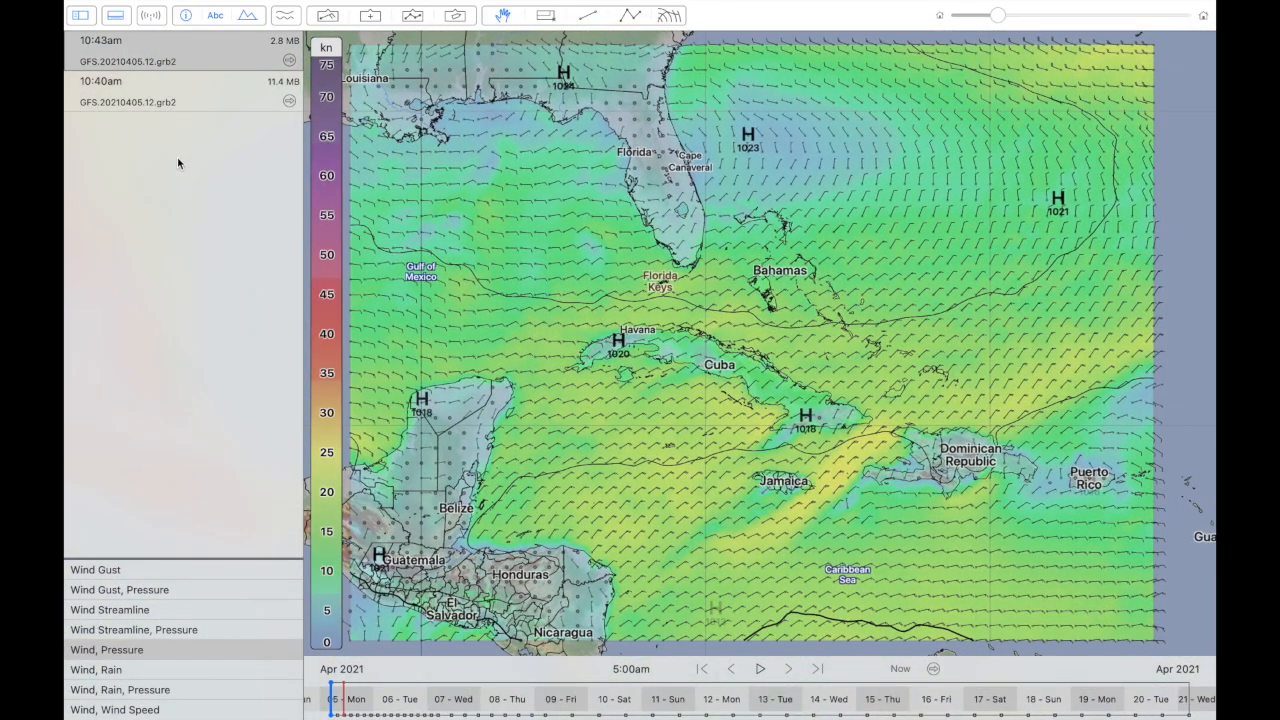
{"action": "left_click_drag", "start_coordinate": [241, 556], "coordinate": [242, 428]}
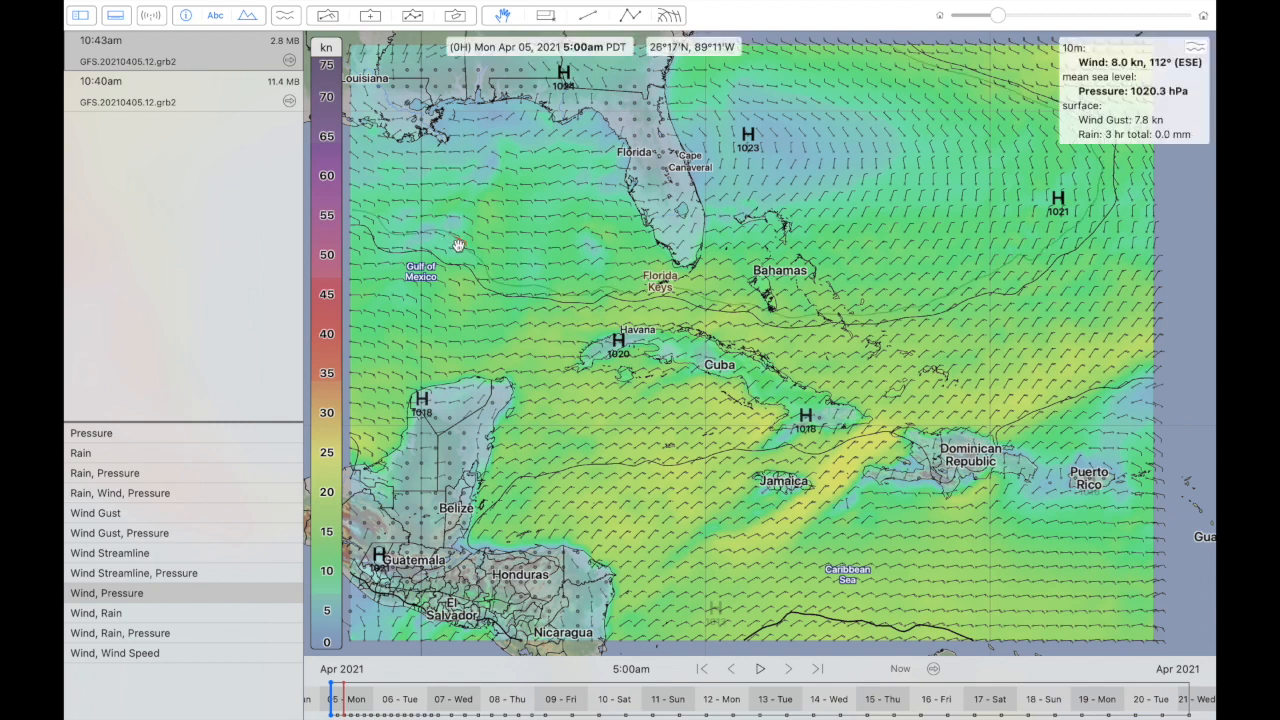
- Show the Caribbean forecast with the Rain, Pressure style set and examine the rainfall around Cuba and Honduras
{"action": "left_click", "coordinate": [142, 475]}
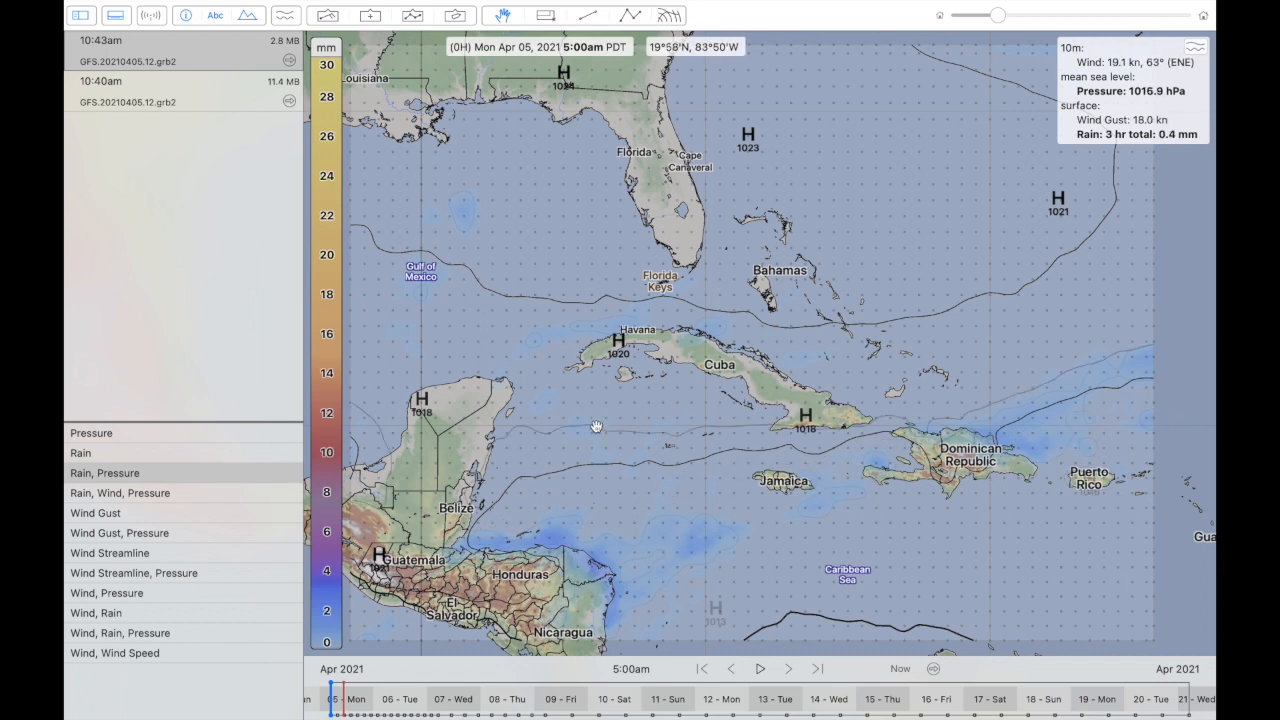
{"action": "scroll", "coordinate": [585, 240], "scroll_direction": "right", "scroll_amount": 2}
{"action": "scroll", "coordinate": [585, 240], "scroll_direction": "up", "scroll_amount": 2}
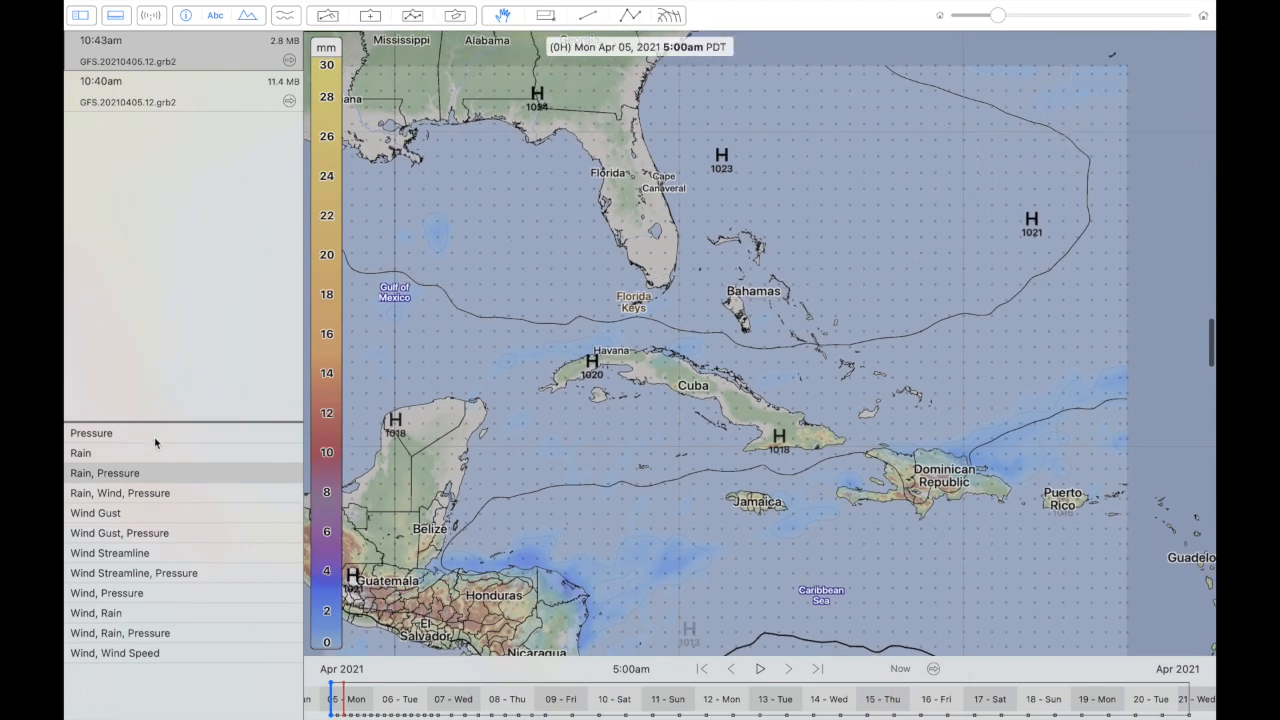
- Alternate between the North Pacific and Caribbean forecasts to compare their style sets, ending on the 10:43am Caribbean file
{"action": "left_click", "coordinate": [160, 92]}
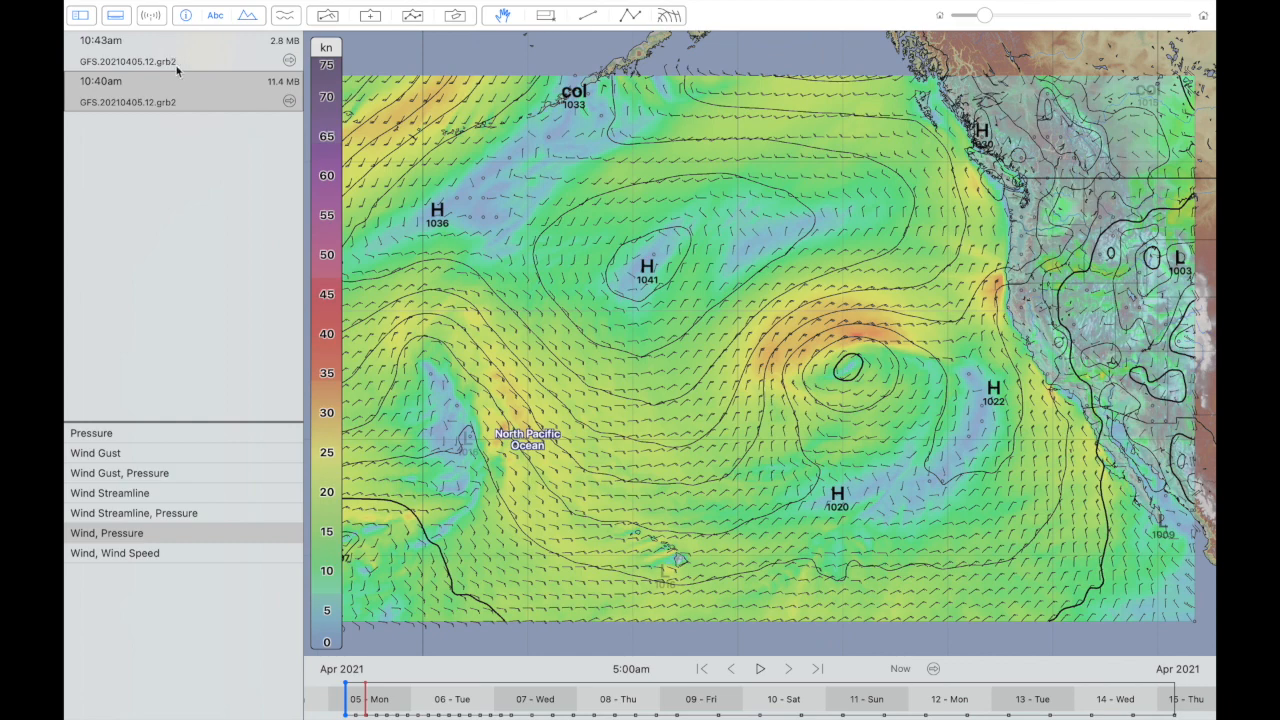
{"action": "left_click", "coordinate": [188, 54]}
{"action": "left_click", "coordinate": [188, 92]}
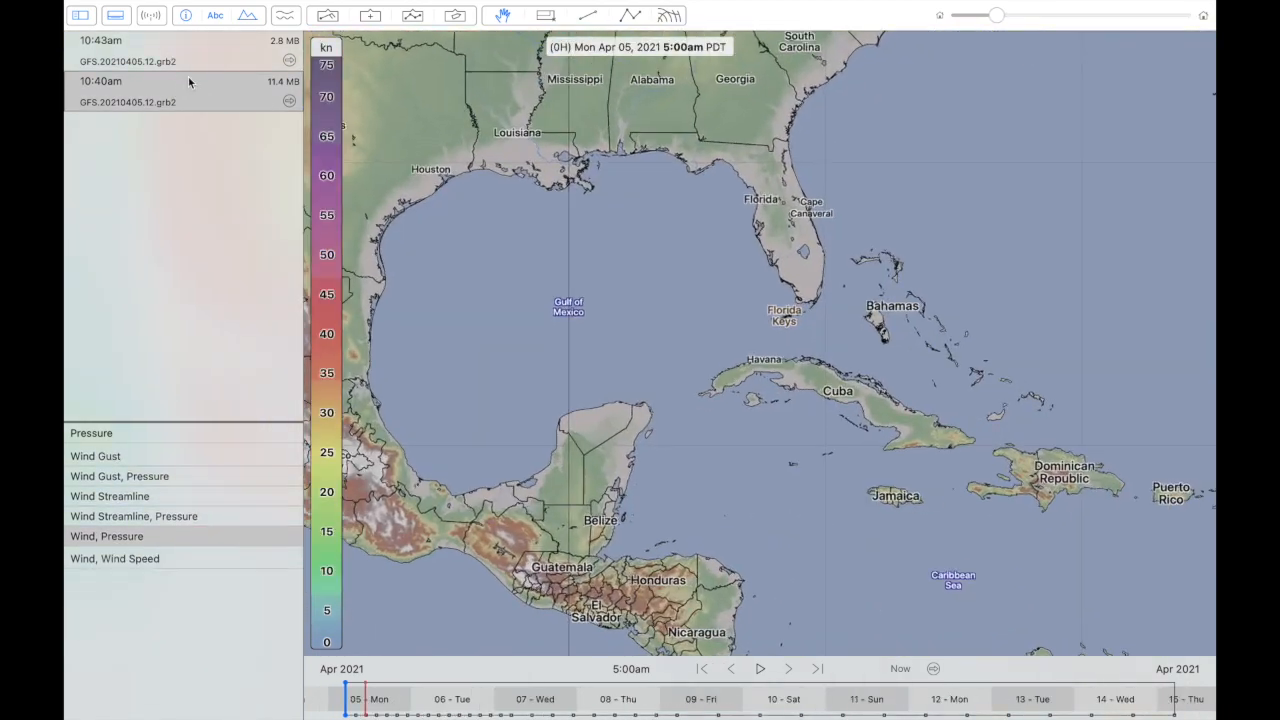
{"action": "left_click", "coordinate": [186, 60]}
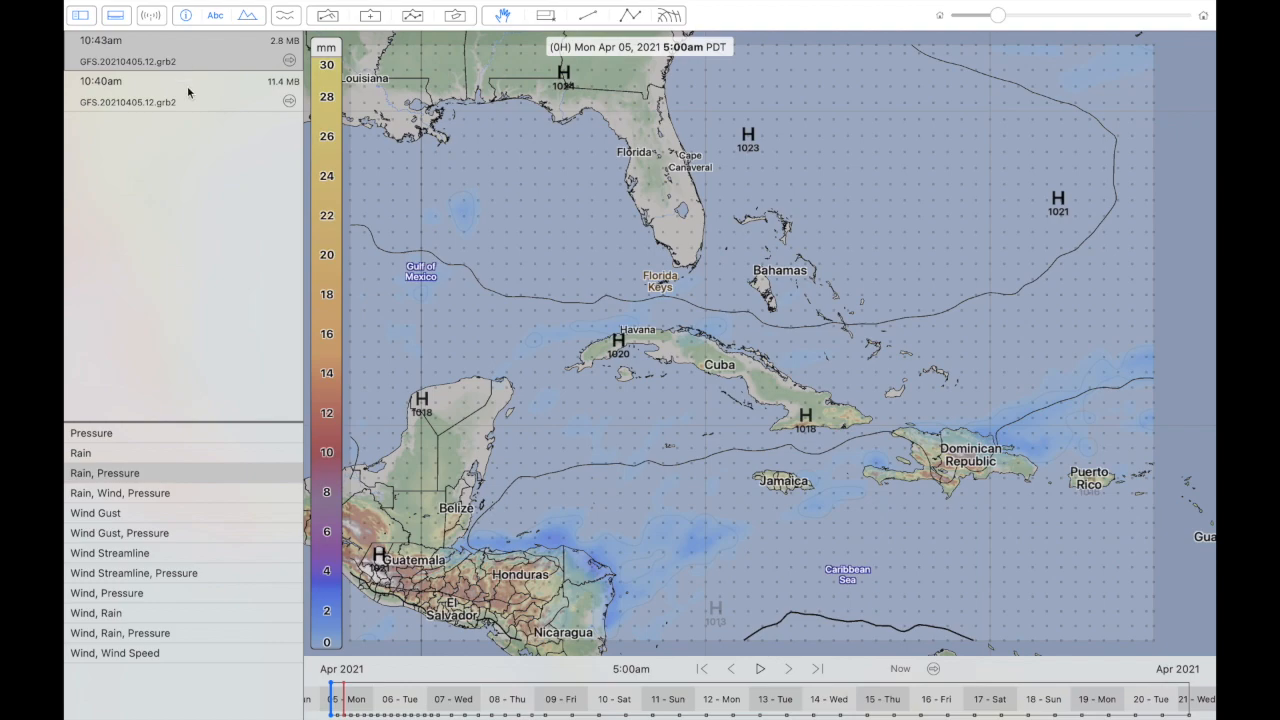
- Display the 10:40am North Pacific GRIB file and try to update it
{"action": "left_click", "coordinate": [187, 85]}
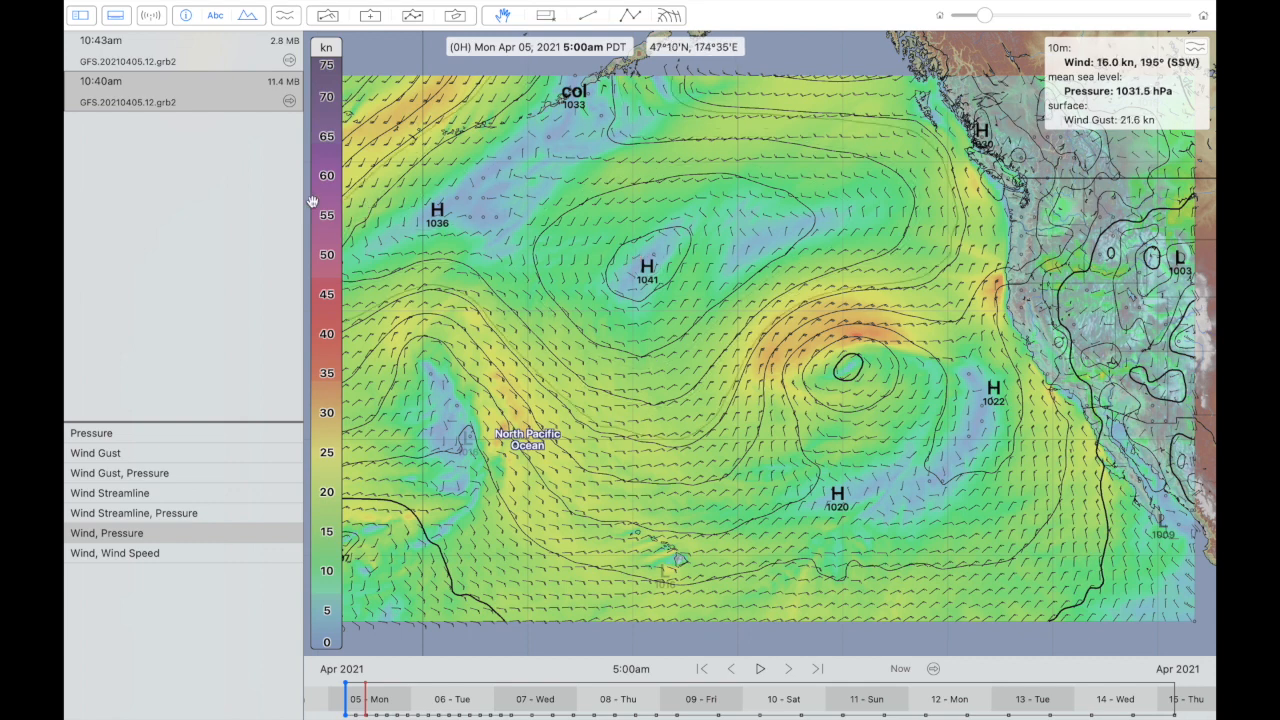
{"action": "right_click", "coordinate": [197, 97]}
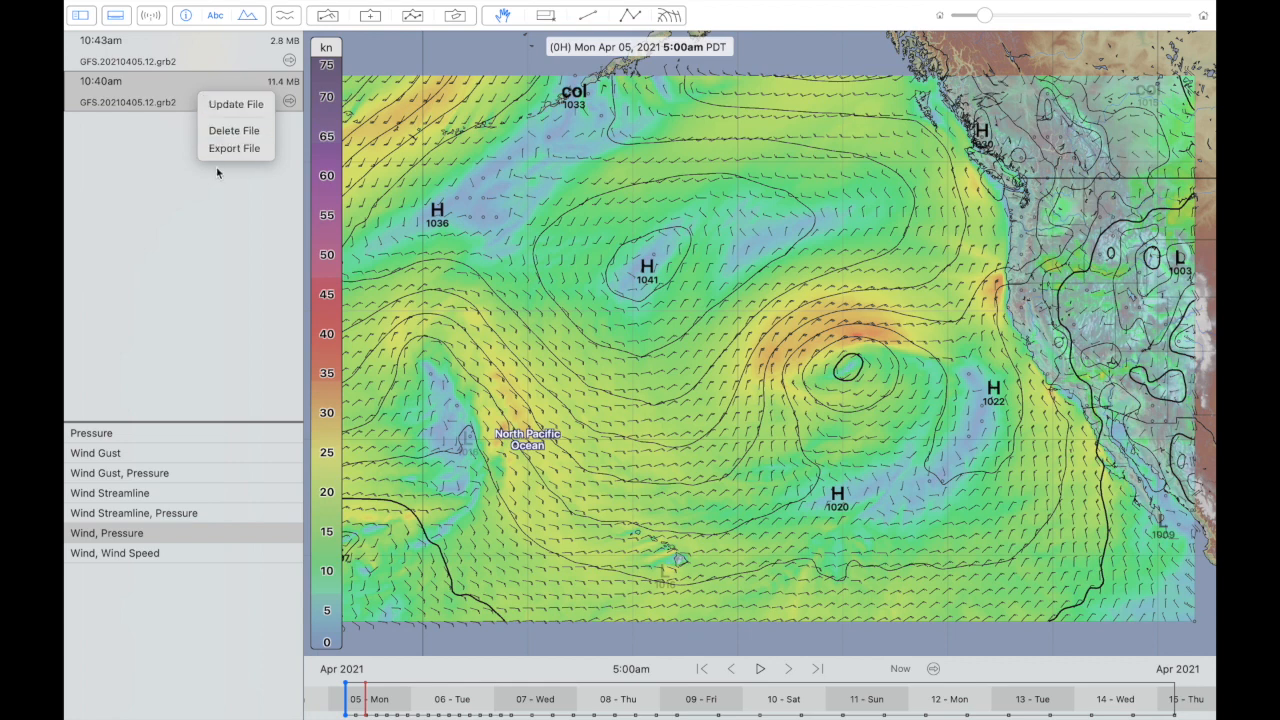
{"action": "left_click", "coordinate": [222, 104]}
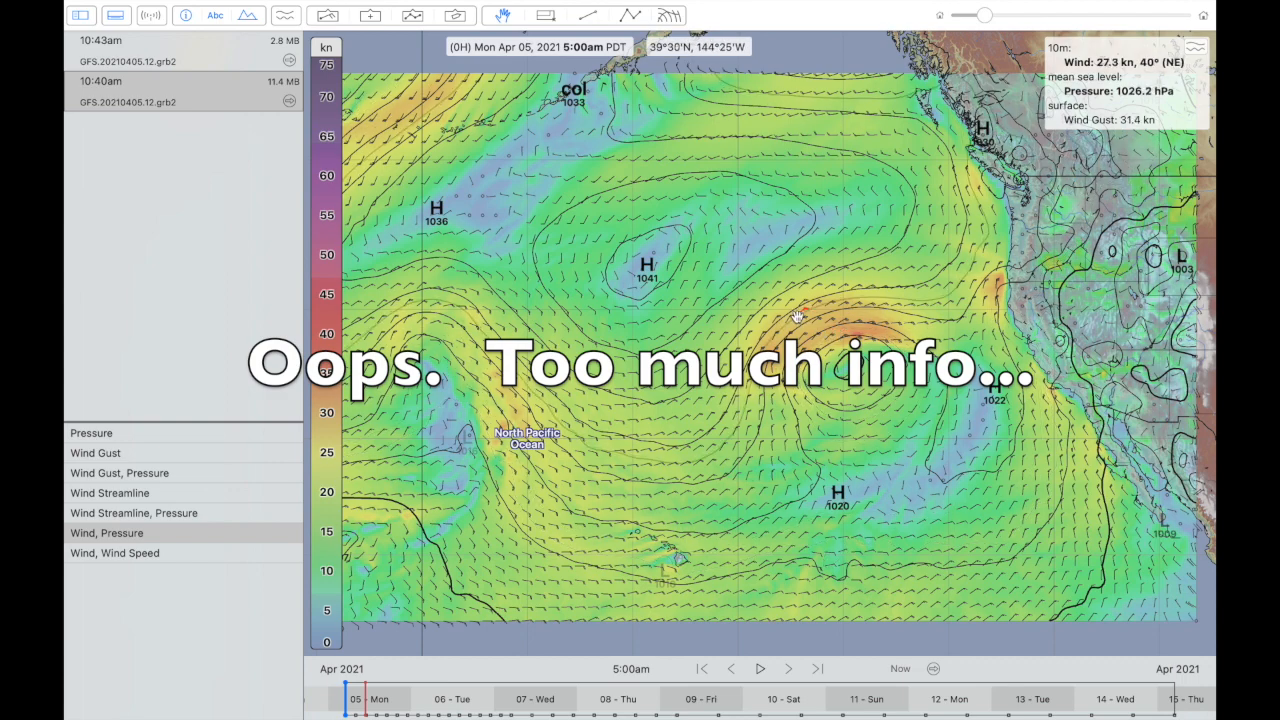
- Examine the North Pacific wind and pressure forecast at wide and close range, including its full coverage area and surrounding coasts
{"action": "scroll", "coordinate": [797, 317], "scroll_direction": "down", "scroll_amount": 5}
{"action": "scroll", "coordinate": [797, 317], "scroll_direction": "left", "scroll_amount": 2}
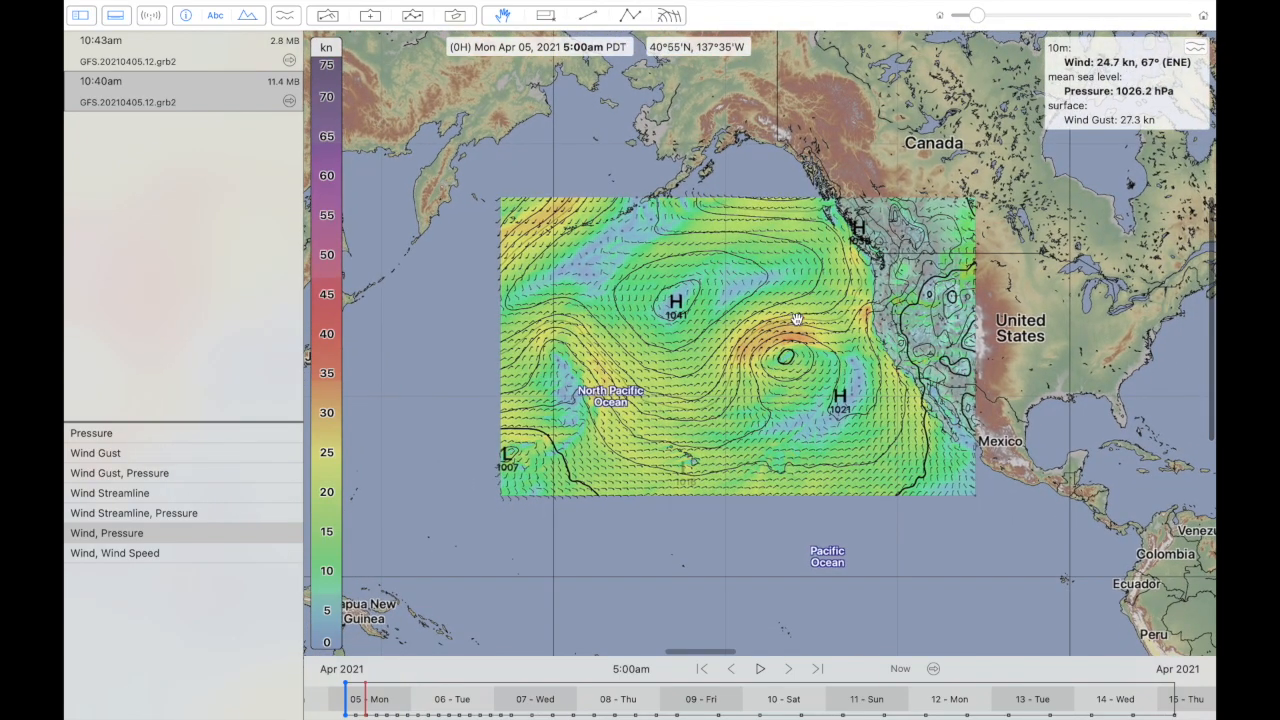
{"action": "scroll", "coordinate": [797, 317], "scroll_direction": "down", "scroll_amount": 2}
{"action": "scroll", "coordinate": [797, 317], "scroll_direction": "right", "scroll_amount": 2}
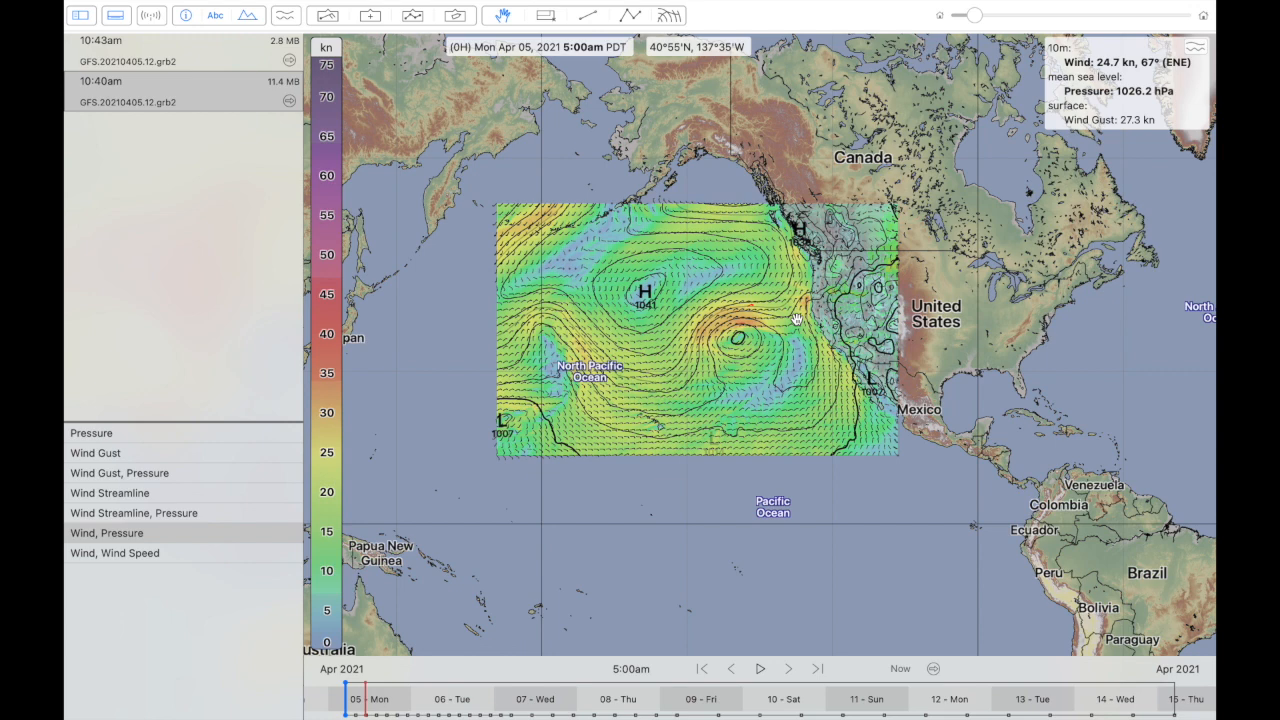
{"action": "scroll", "coordinate": [680, 337], "scroll_direction": "left", "scroll_amount": 4}
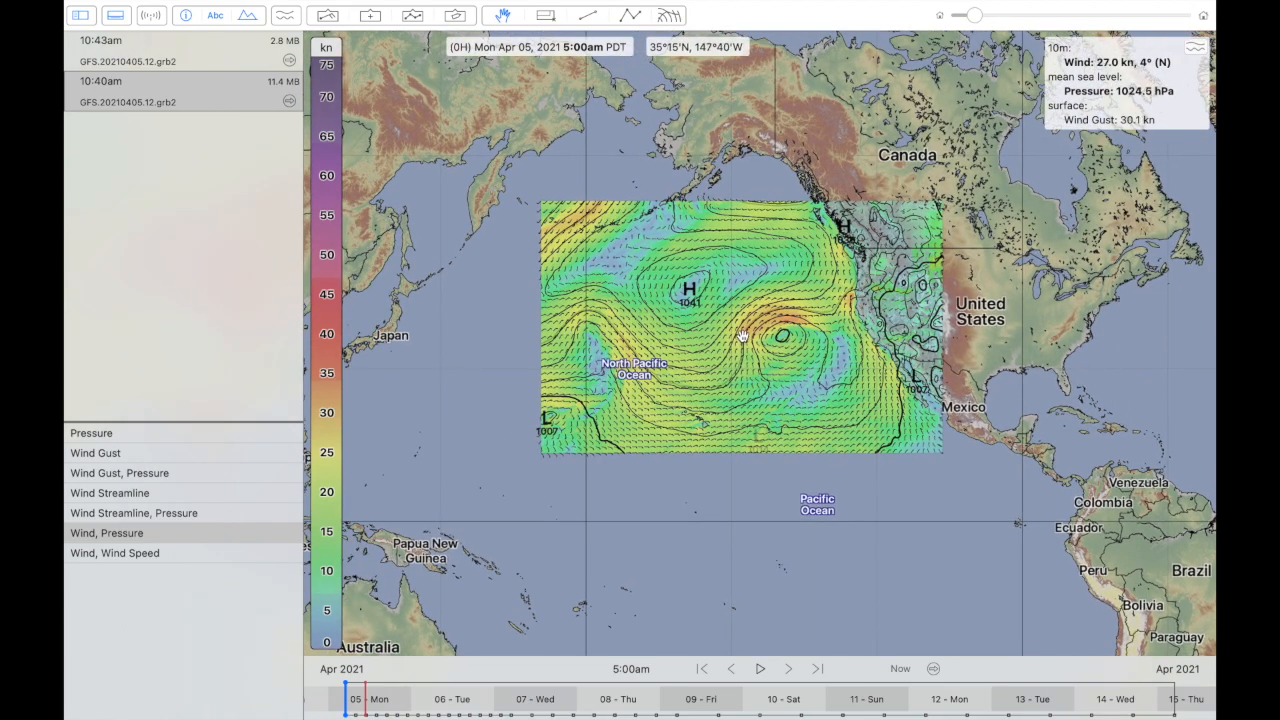
{"action": "scroll", "coordinate": [745, 330], "scroll_direction": "up", "scroll_amount": 2}
{"action": "scroll", "coordinate": [745, 330], "scroll_direction": "up", "scroll_amount": 5}
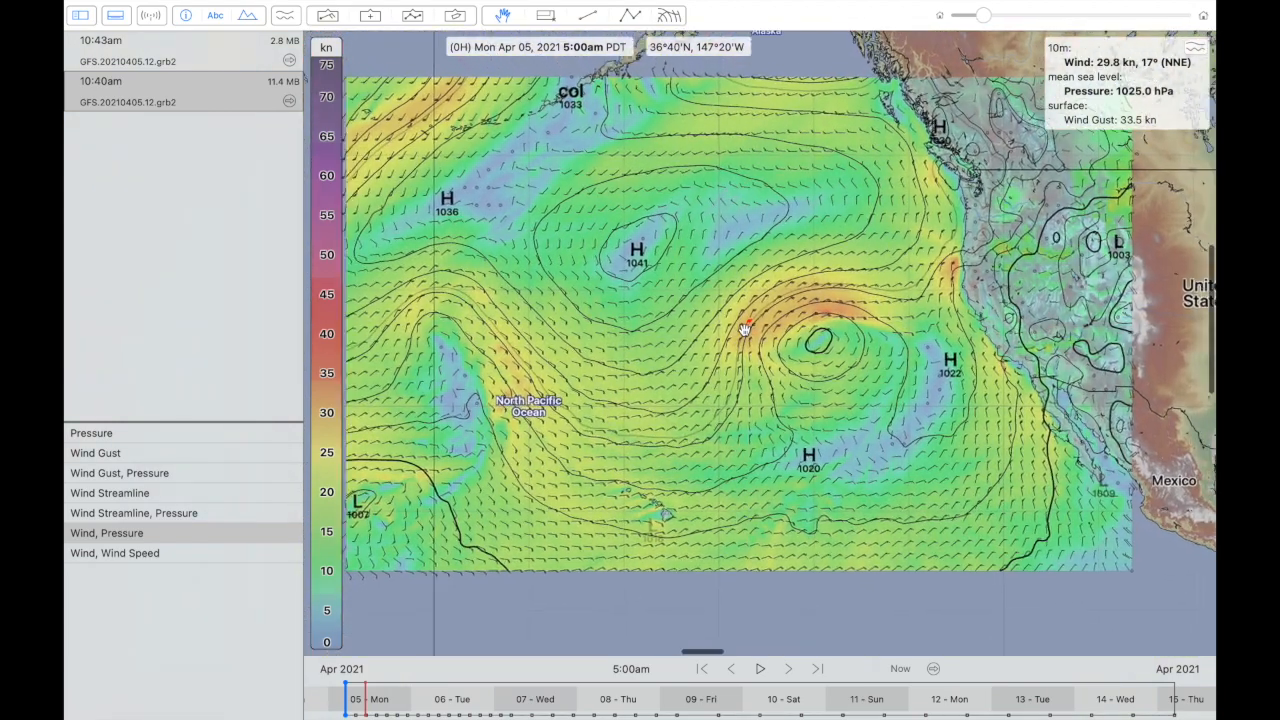
{"action": "scroll", "coordinate": [745, 330], "scroll_direction": "left", "scroll_amount": 1}
{"action": "scroll", "coordinate": [745, 330], "scroll_direction": "right", "scroll_amount": 1}
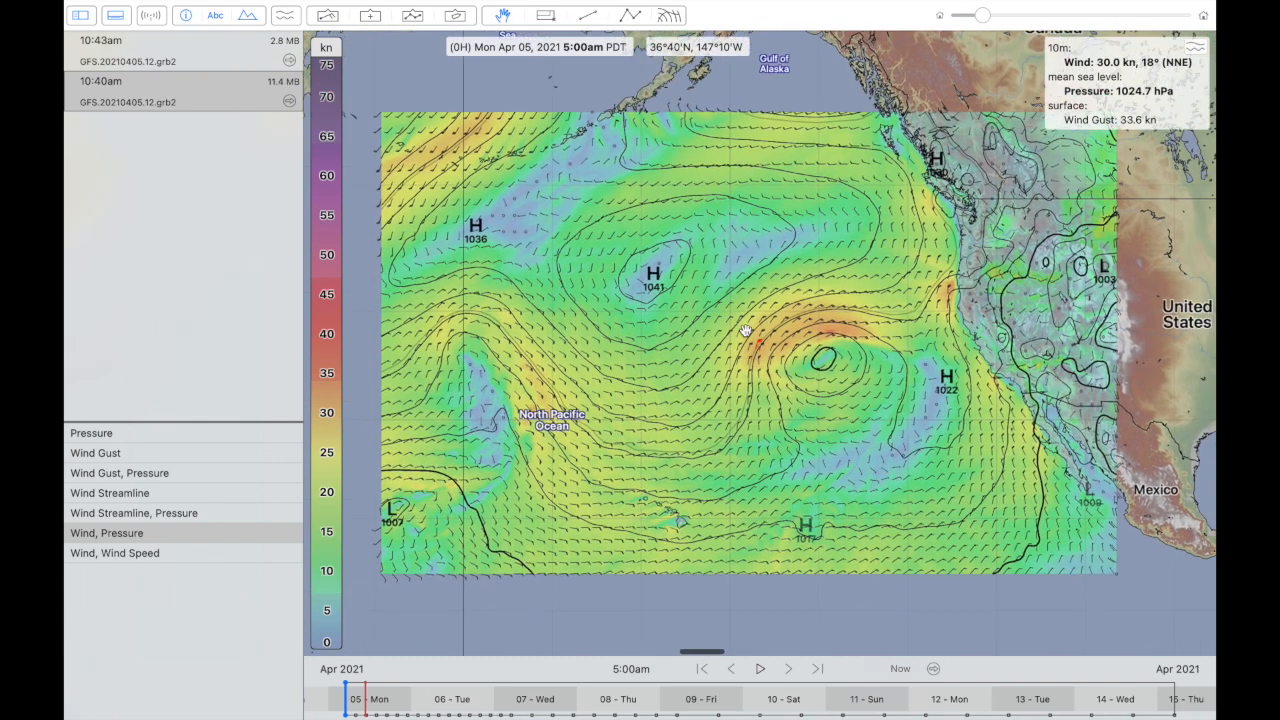